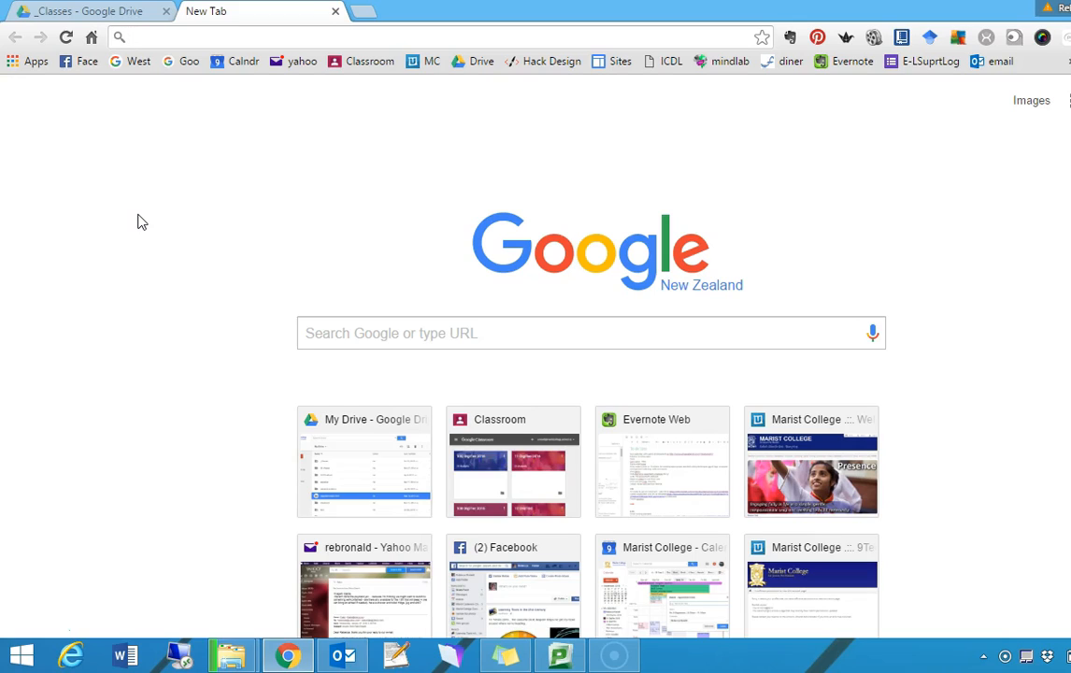
Step: Open padlet.com in the empty browser tab
left_click(145, 206)
type("pad")
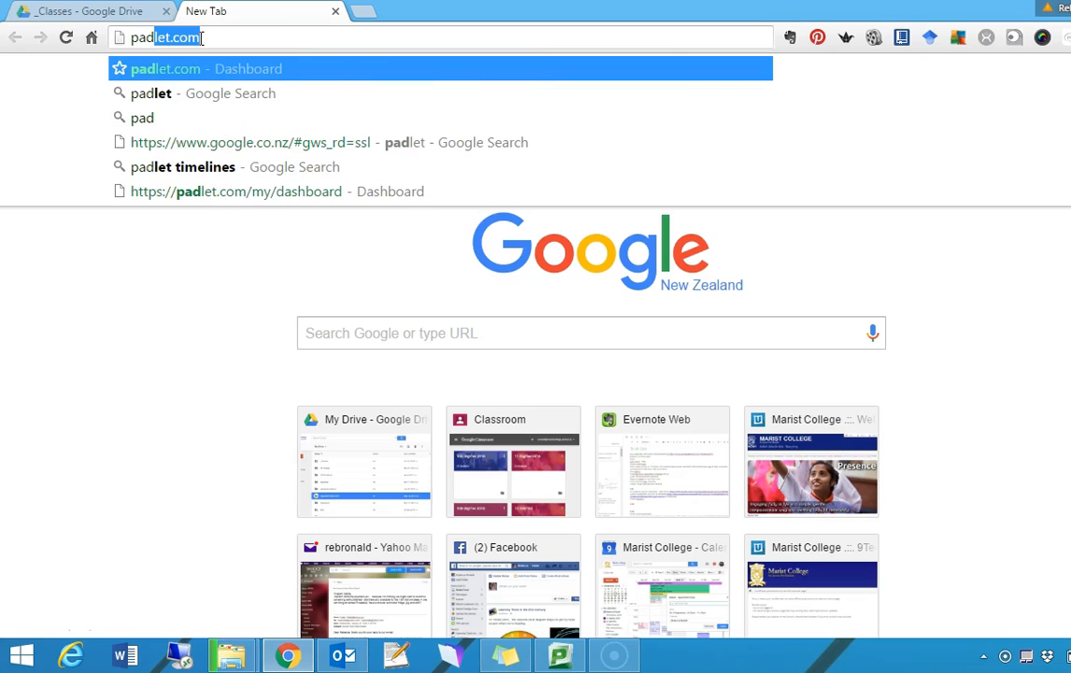
type("lte")
key("BackSpace")
key("BackSpace")
key("BackSpace")
type("let")
key("Return")
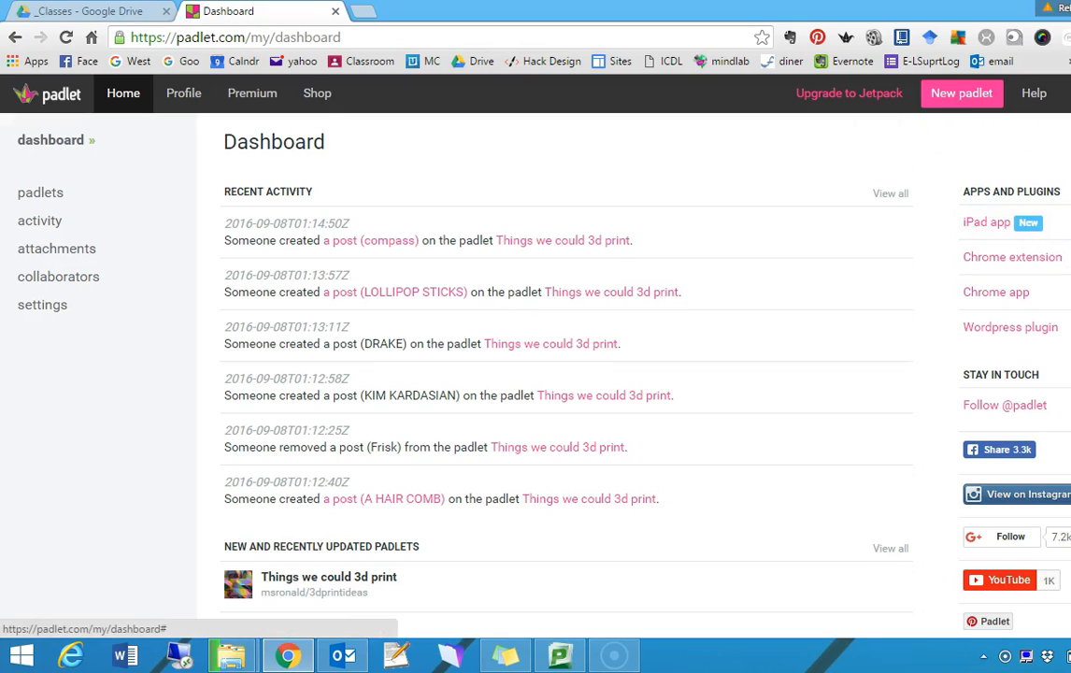
Step: Log out of the Padlet account and go to the padlet.com home page
left_click(1067, 93)
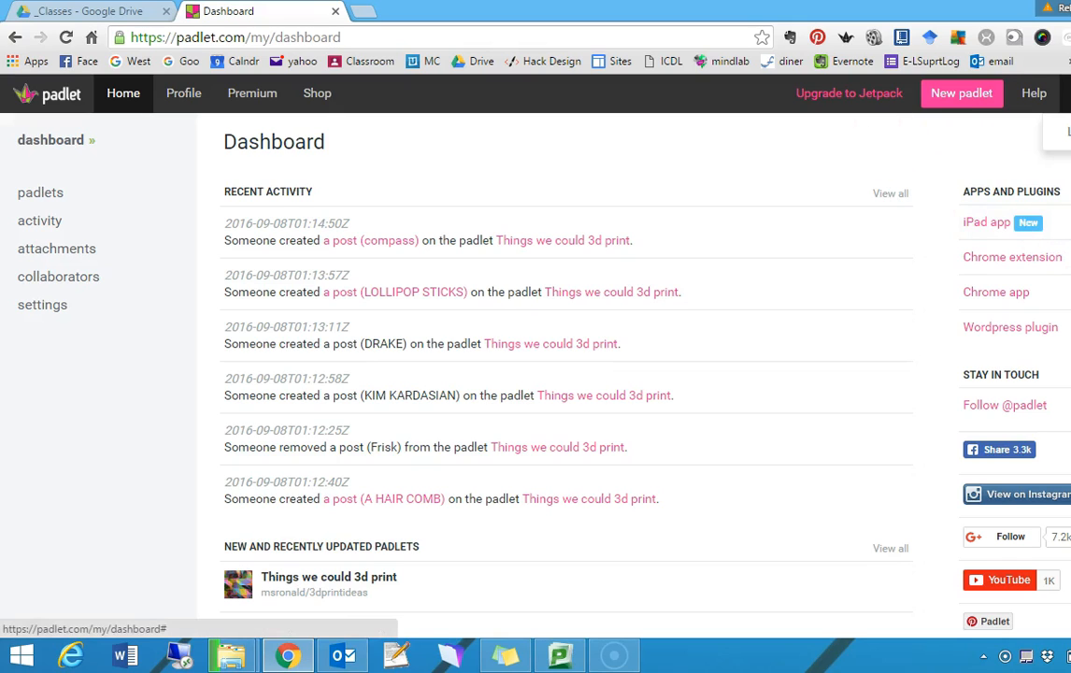
left_click(1068, 132)
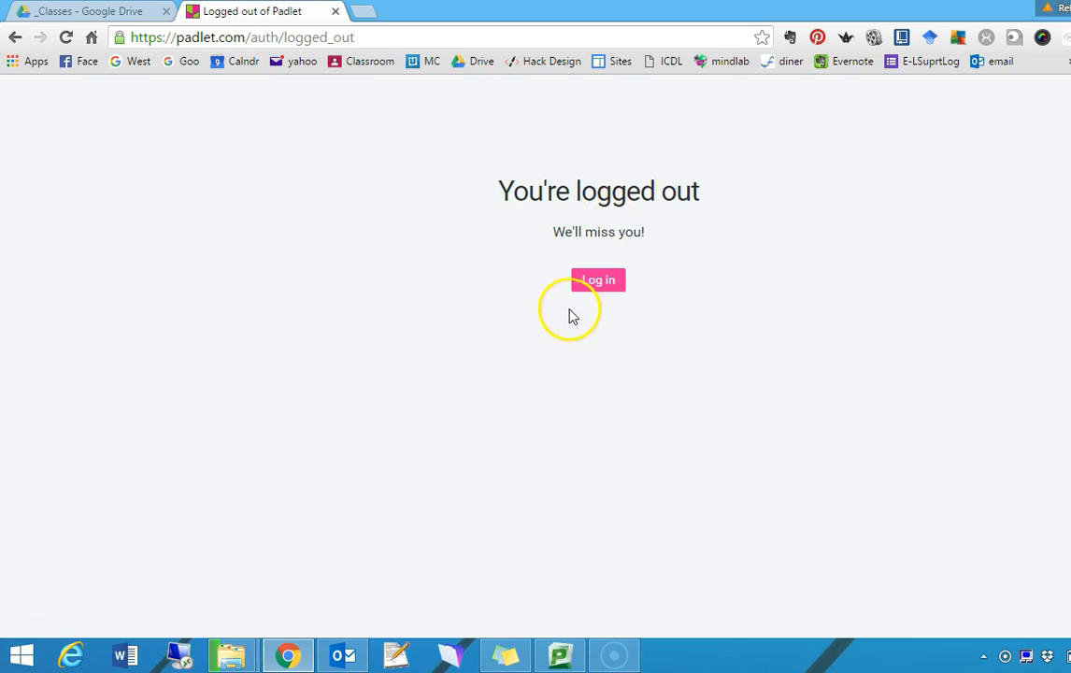
left_click_drag(359, 37, 240, 37)
key("BackSpace")
key("Return")
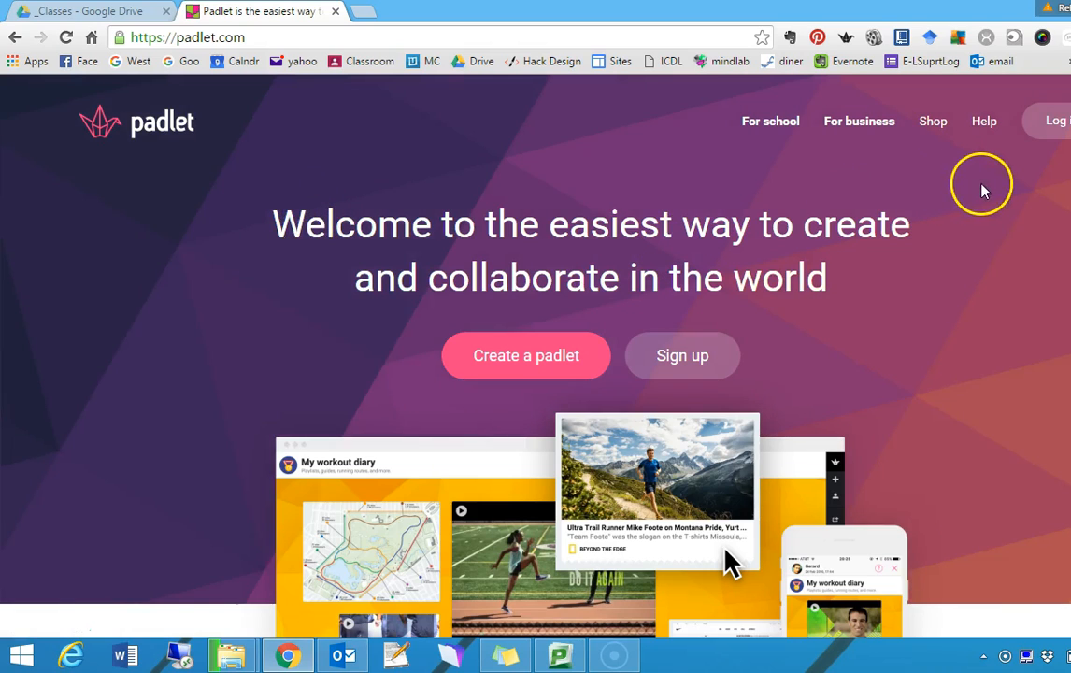
Step: Log in to Padlet with Google, choosing the Marist College school account
left_click(1046, 121)
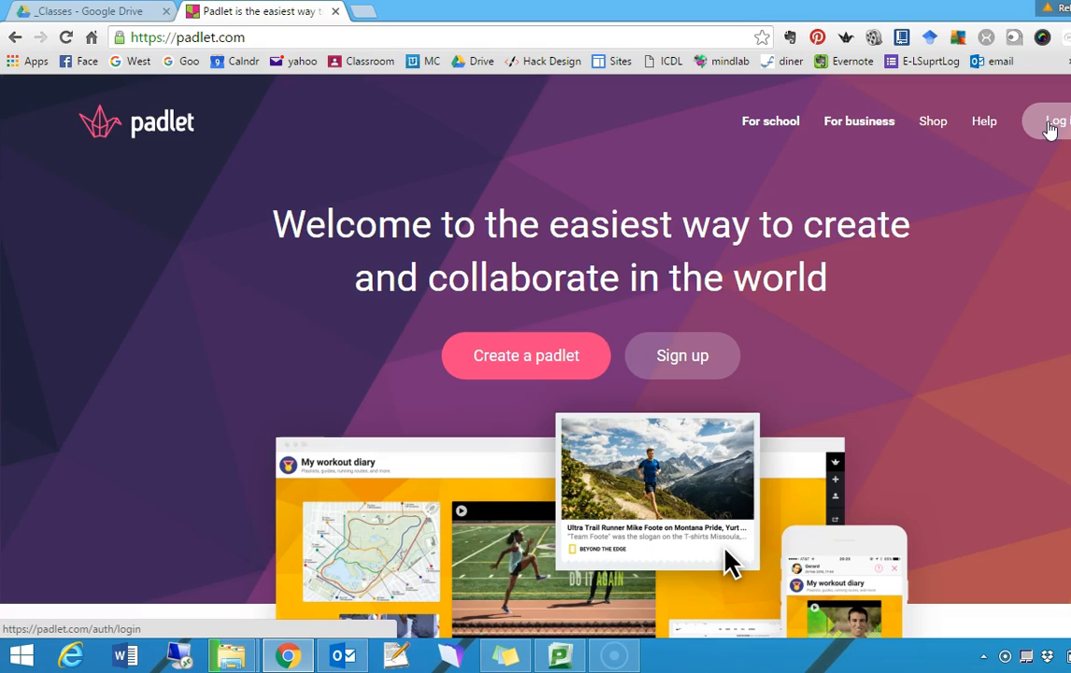
left_click(1050, 125)
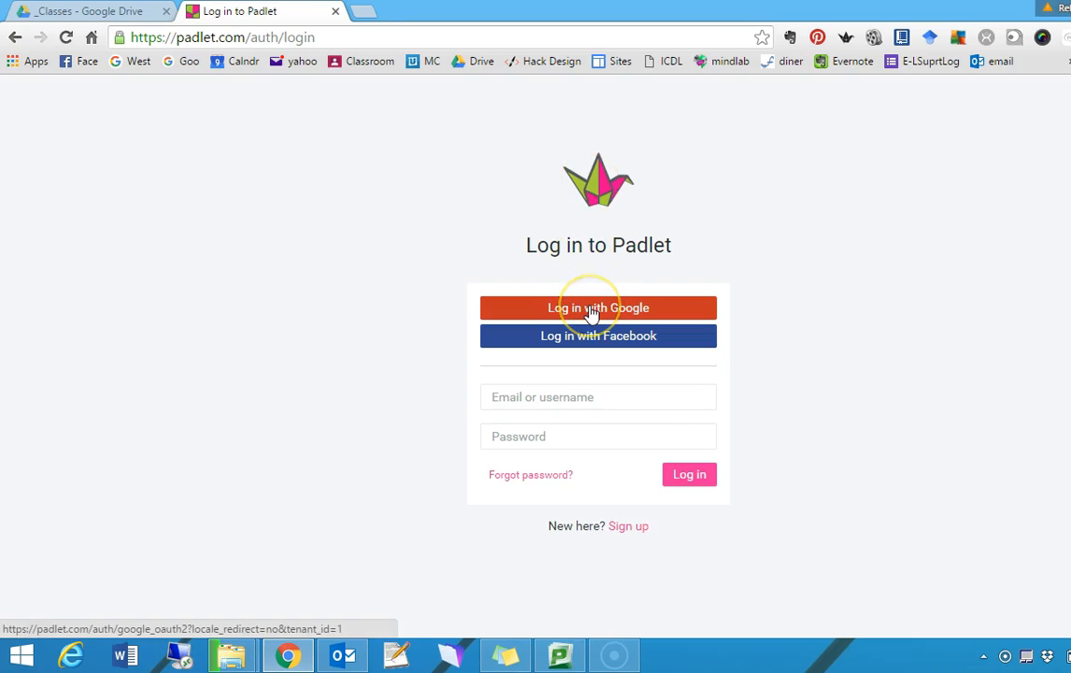
left_click(590, 310)
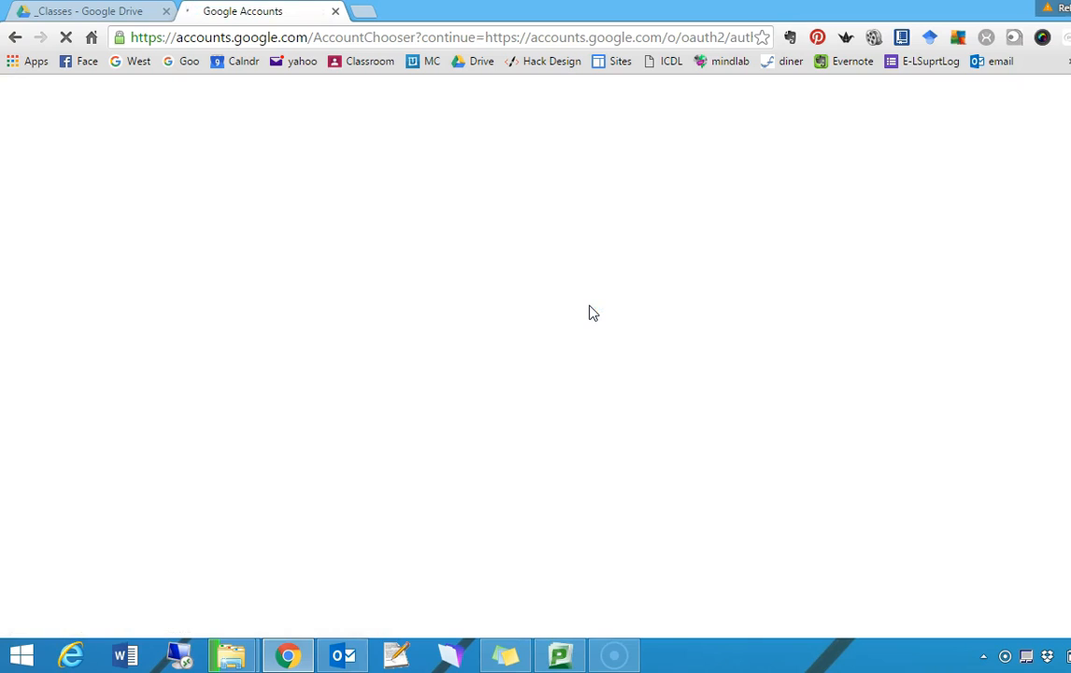
left_click(587, 226)
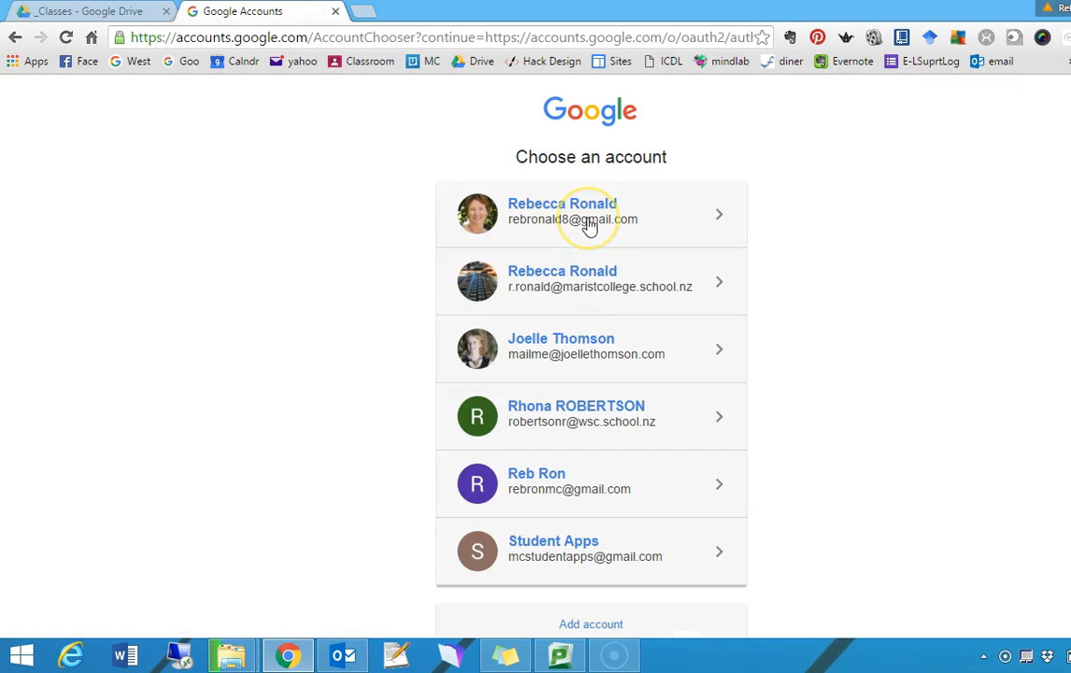
left_click(586, 275)
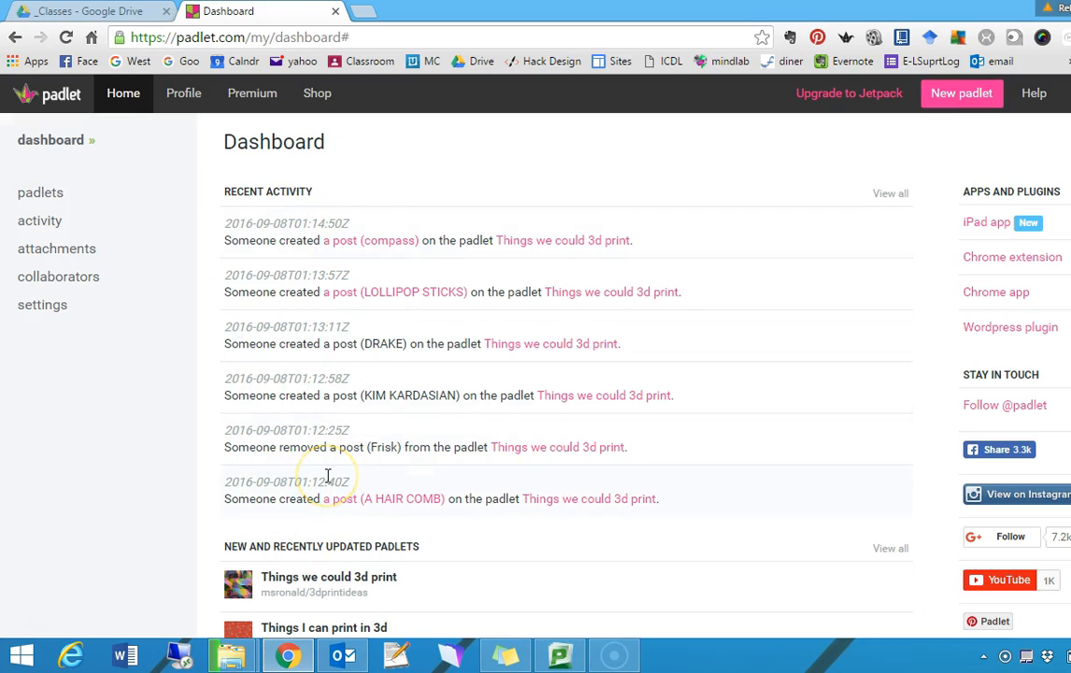
Step: Look through the recently updated padlets on the dashboard and create a new padlet
scroll(327, 479, "down", 3)
scroll(327, 481, "down", 1)
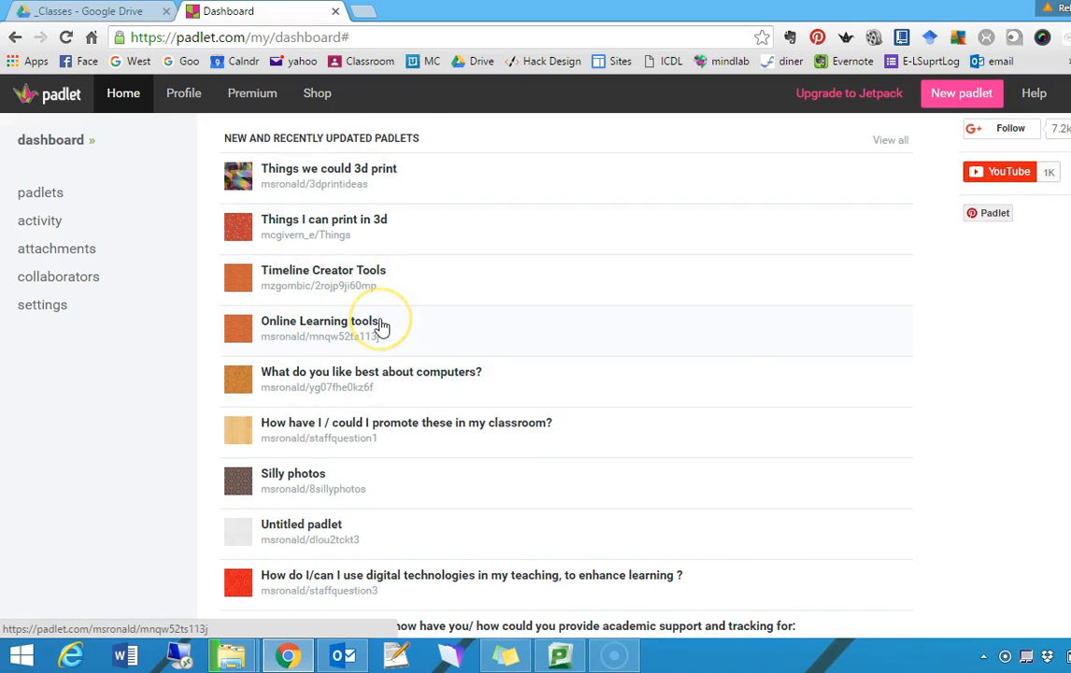
left_click(979, 99)
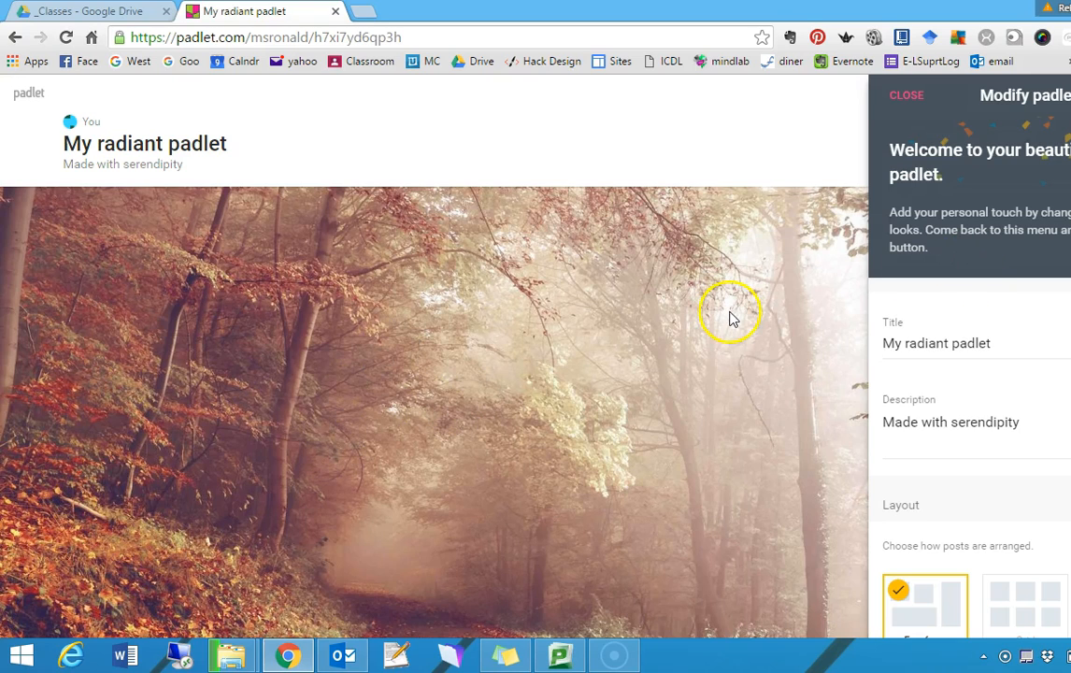
Step: Resize the browser window to span the screen width, and close the new padlet's modification settings
left_click(1070, 8)
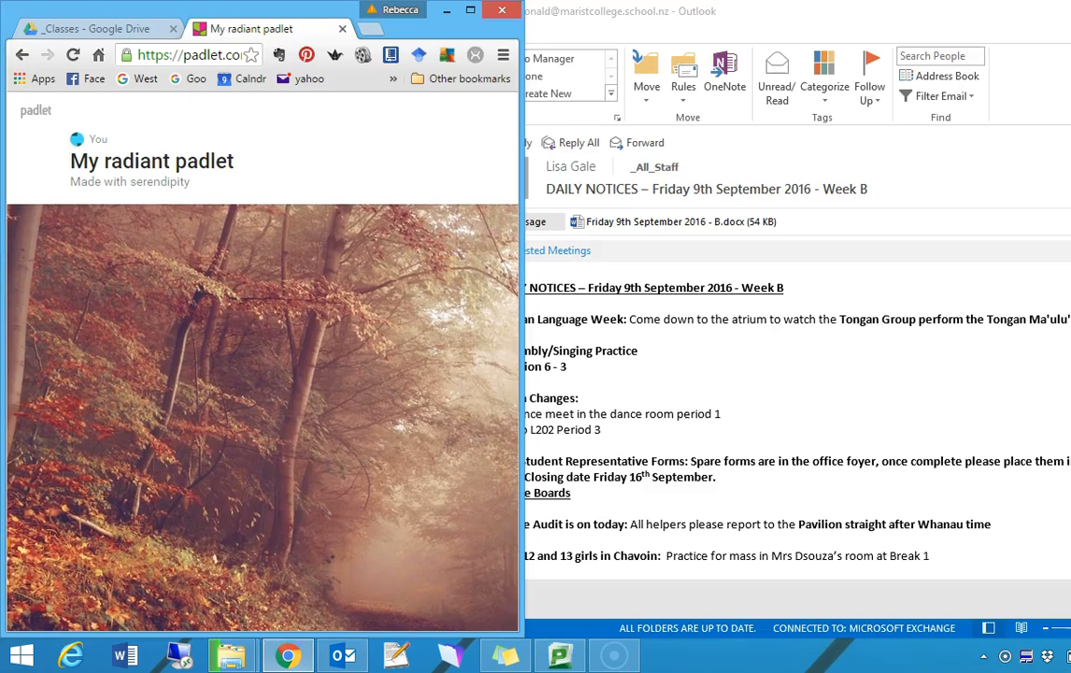
left_click_drag(518, 109, 1070, 100)
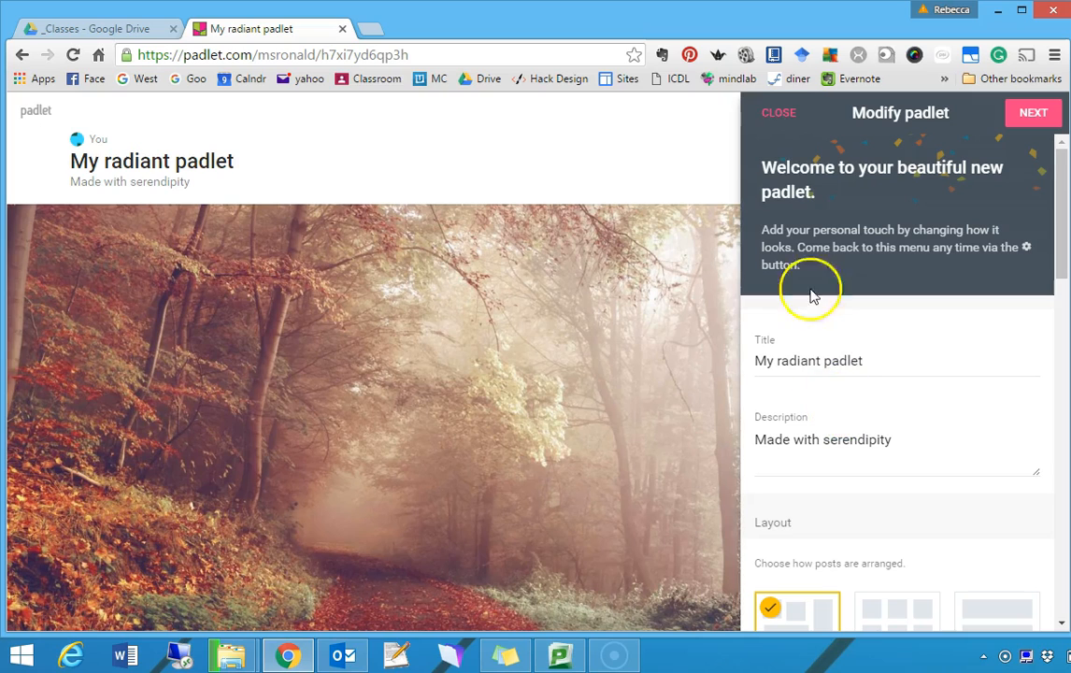
left_click(781, 112)
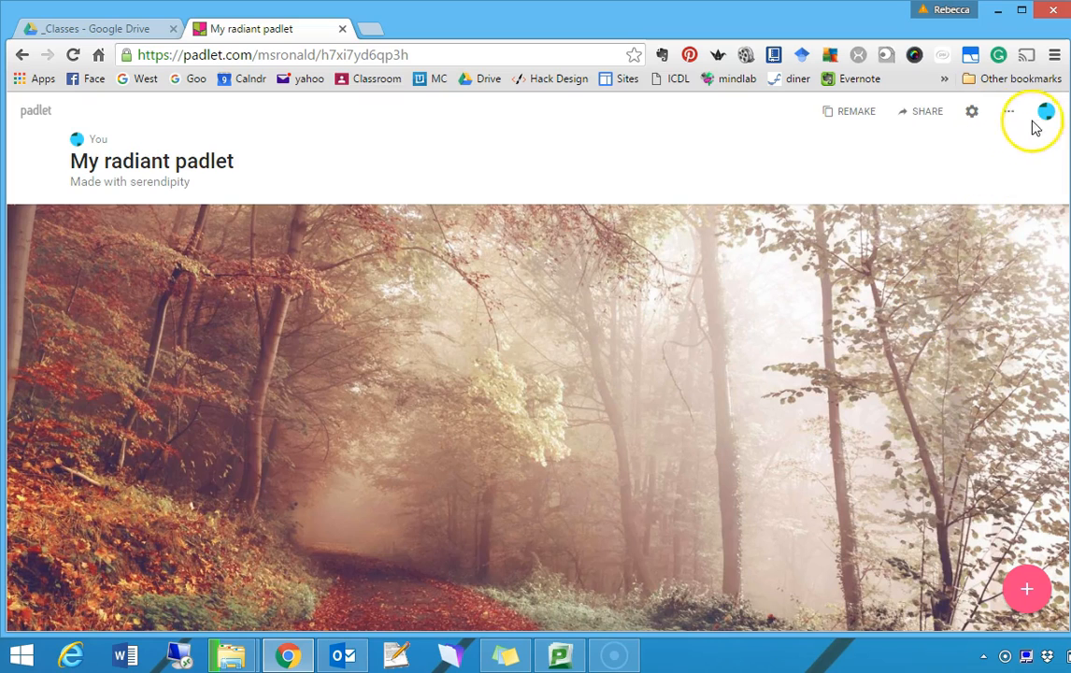
Step: Reopen the padlet's settings and replace its title with "What do you think about....the colour blue"
left_click(972, 112)
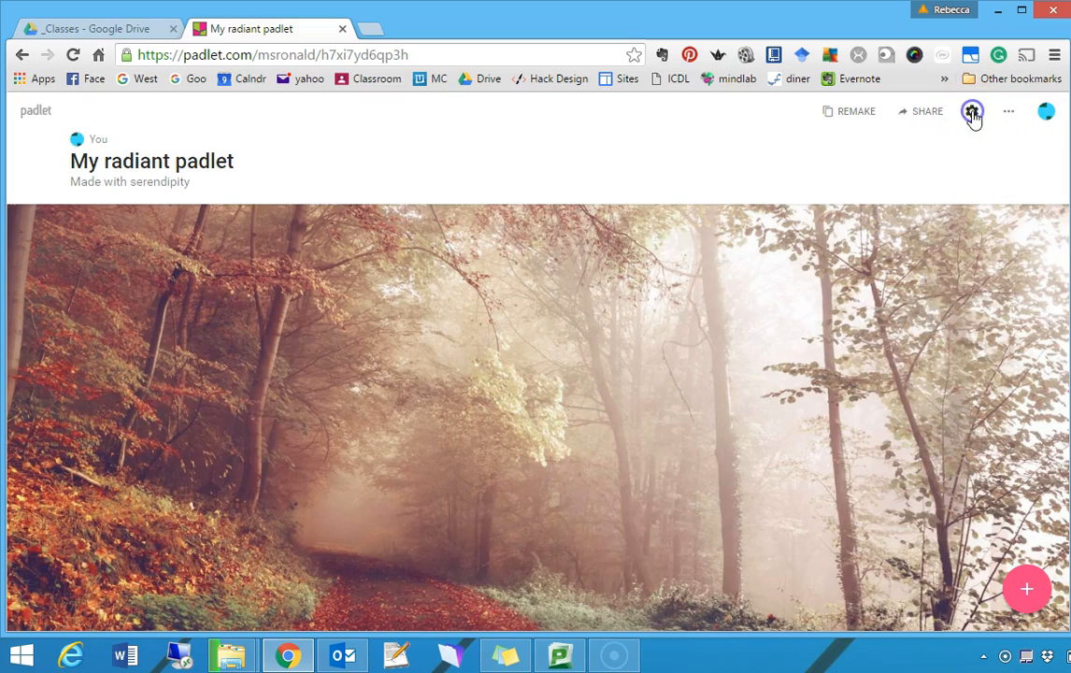
left_click(872, 198)
left_click_drag(872, 198, 744, 200)
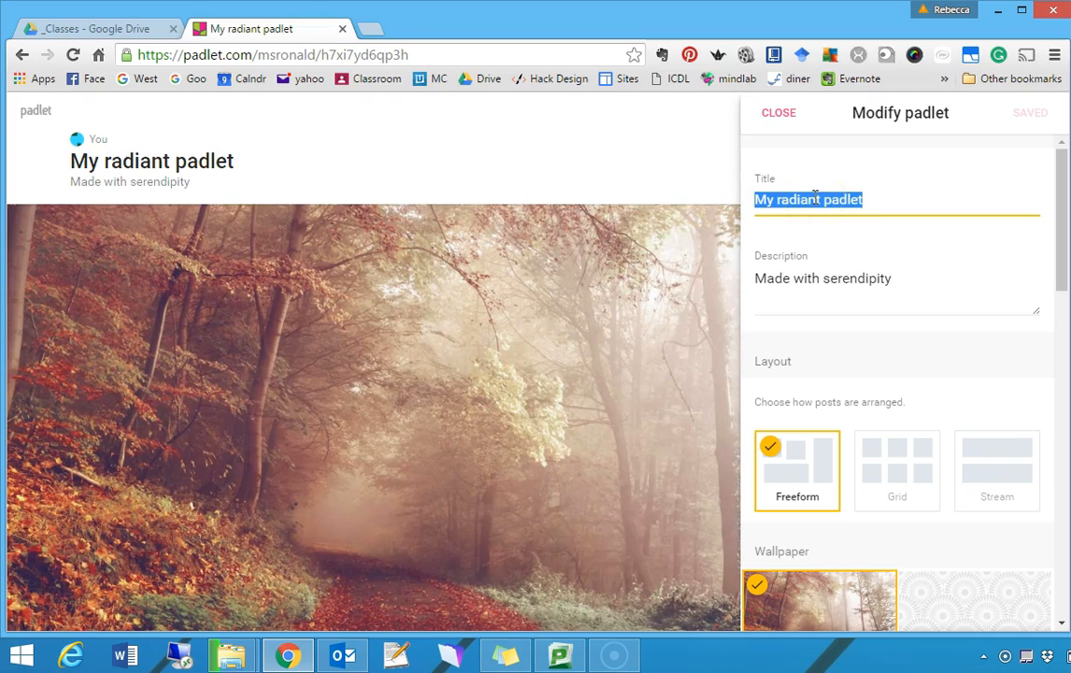
type("What do ")
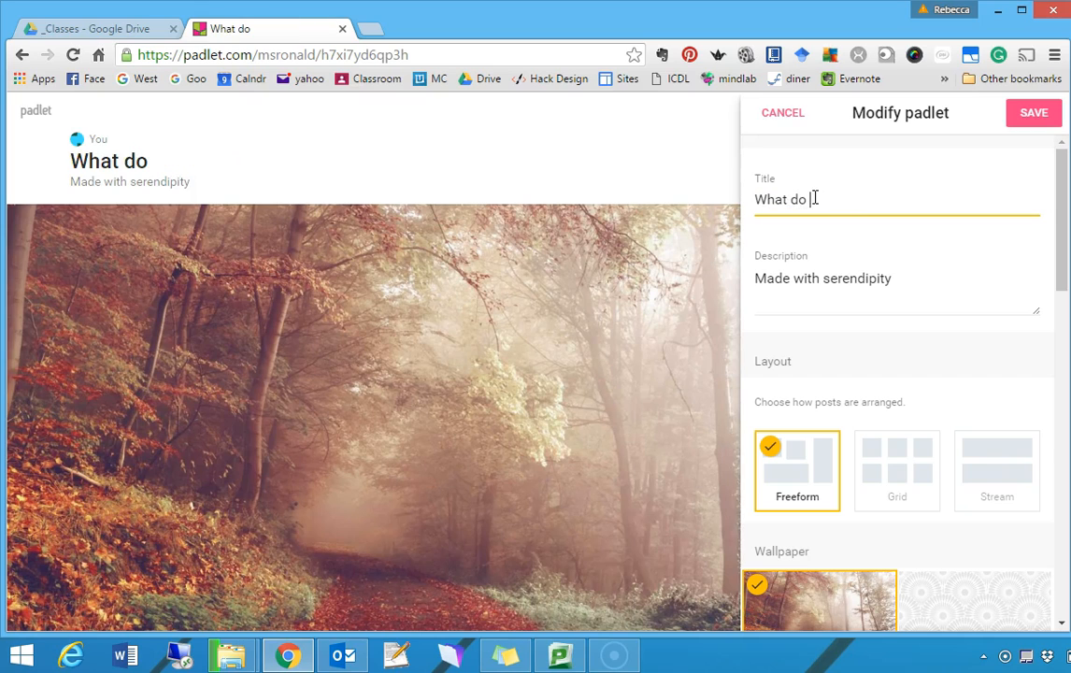
type("you think a")
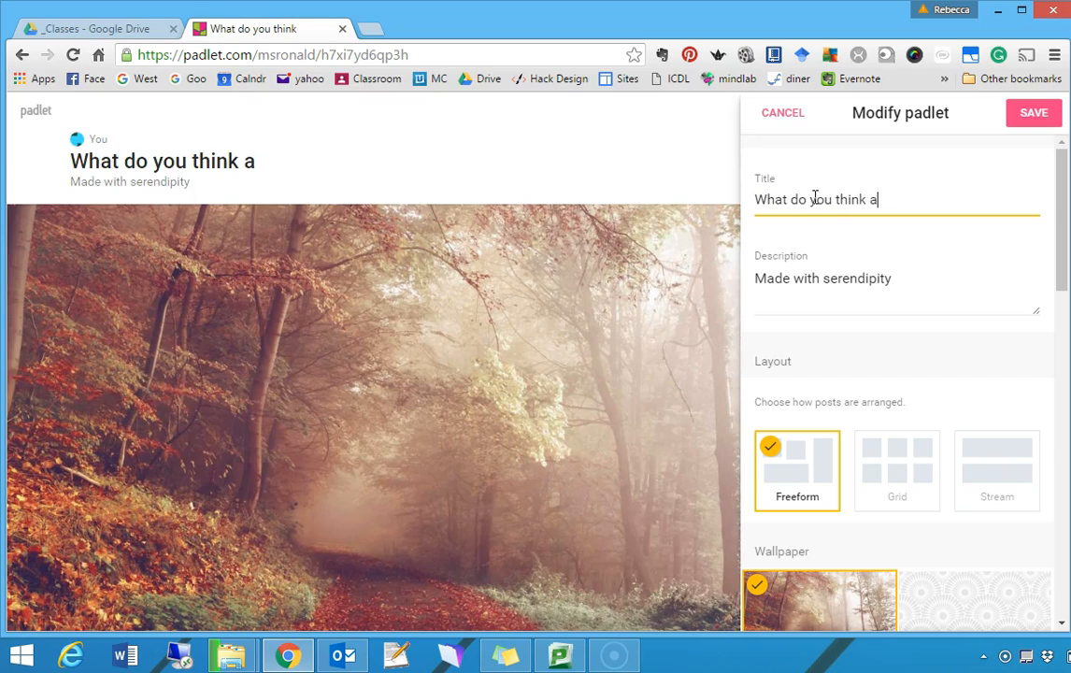
type("bout...")
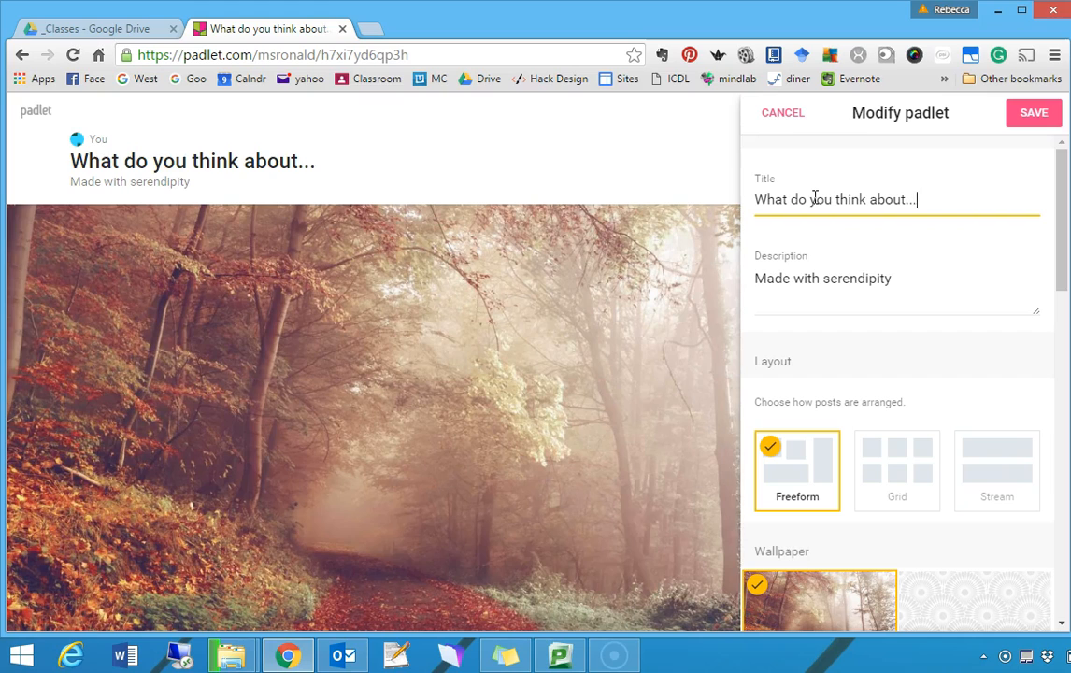
type(".the b")
key("BackSpace")
type("colour ")
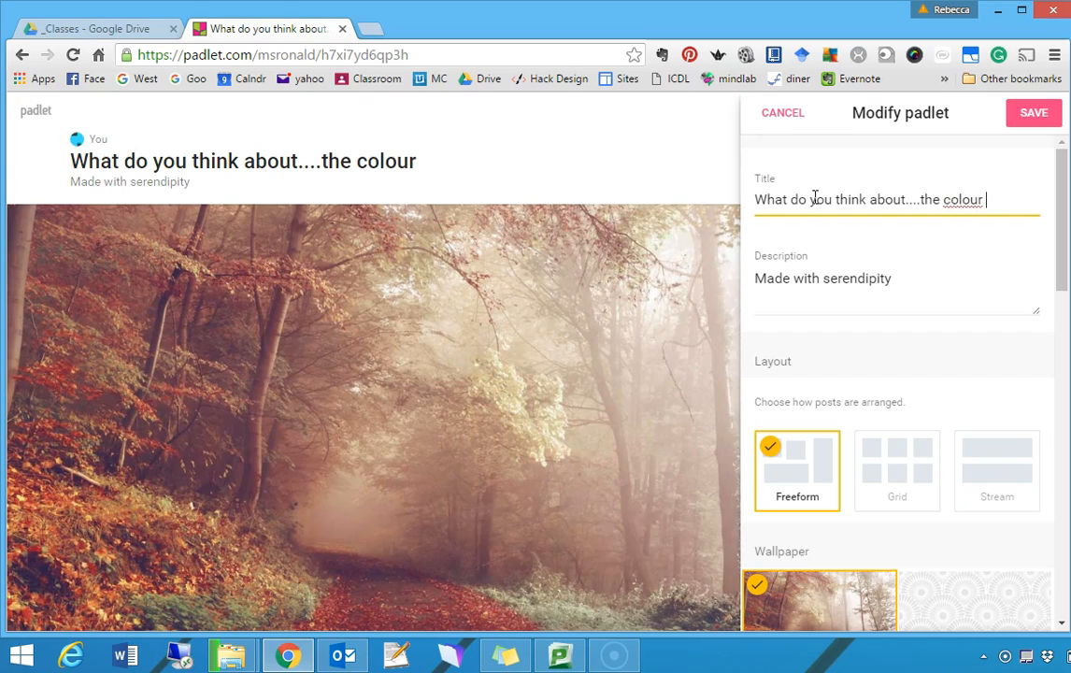
type("blue")
Step: Replace the padlet's description with "Please give me one word to describe it"
left_click(801, 283)
left_click_drag(891, 279, 738, 279)
type("pelase")
key("BackSpace")
key("BackSpace")
key("BackSpace")
key("BackSpace")
key("BackSpace")
key("BackSpace")
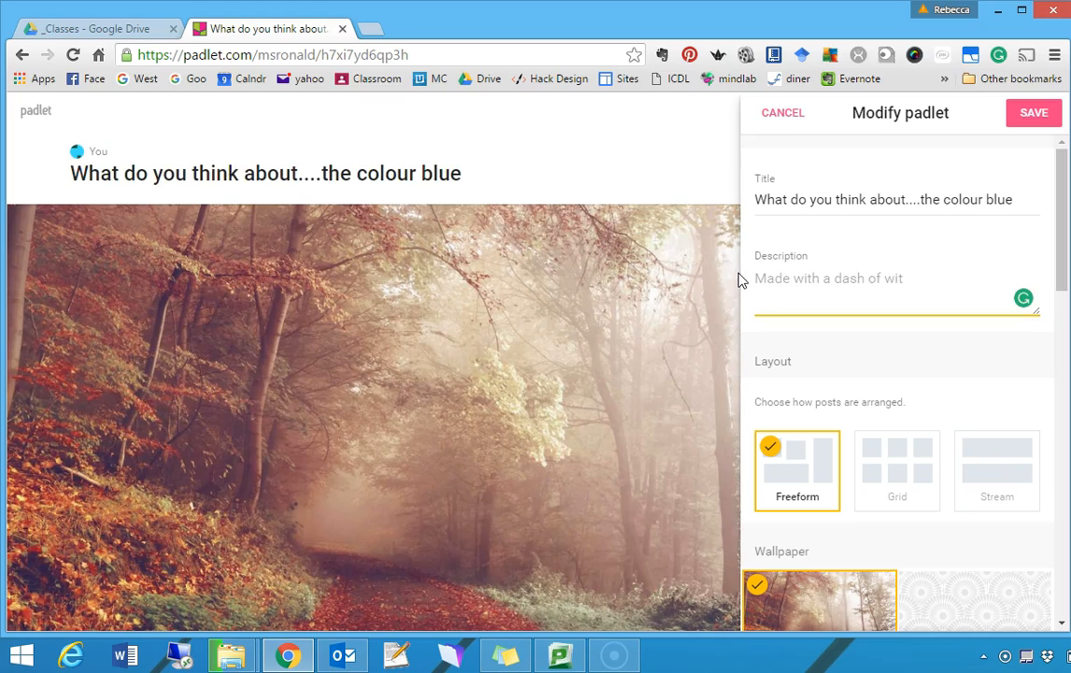
type("Please ")
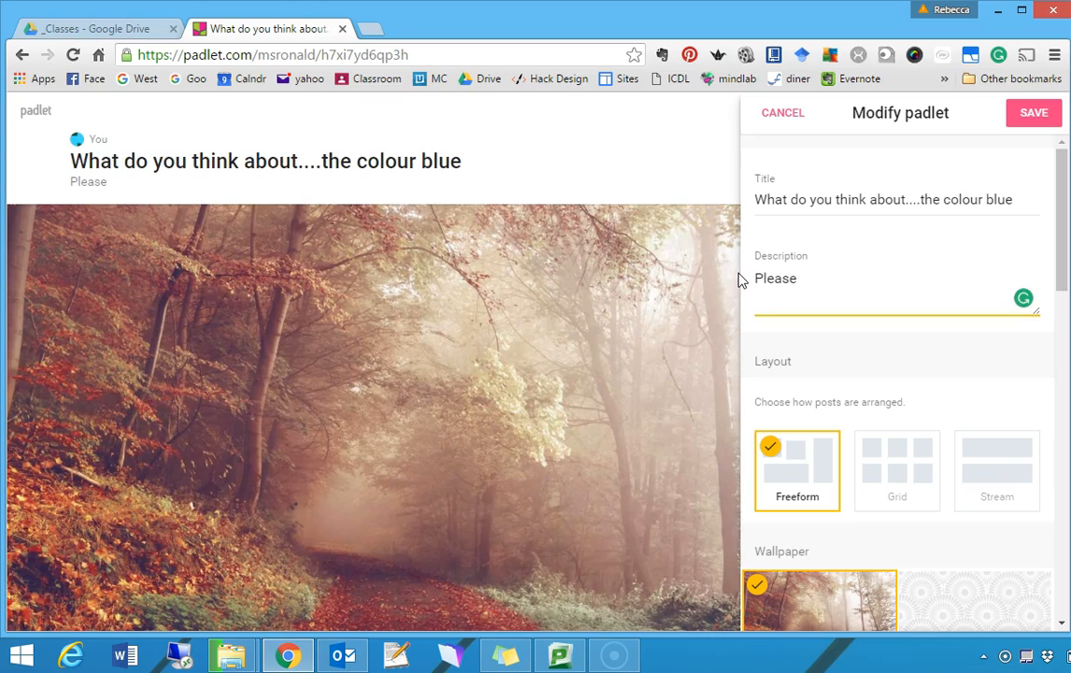
type("give me one word to describe it")
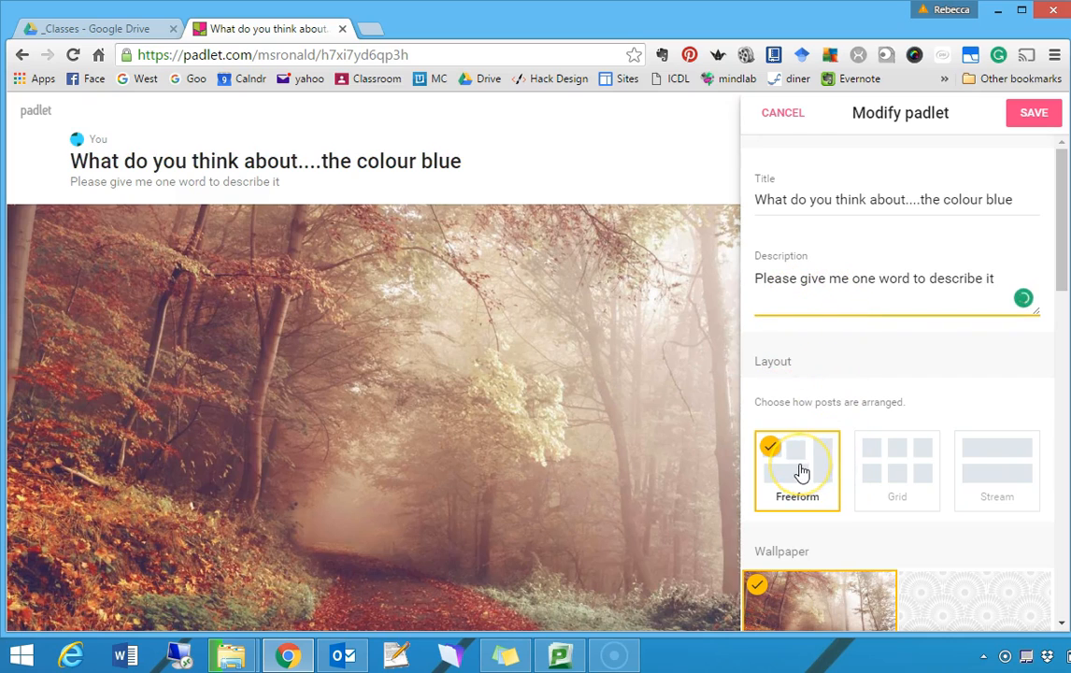
Step: Review the layout options and try the Home by 7 wallpaper on the padlet
scroll(798, 471, "down", 1)
left_click_drag(1059, 253, 1059, 276)
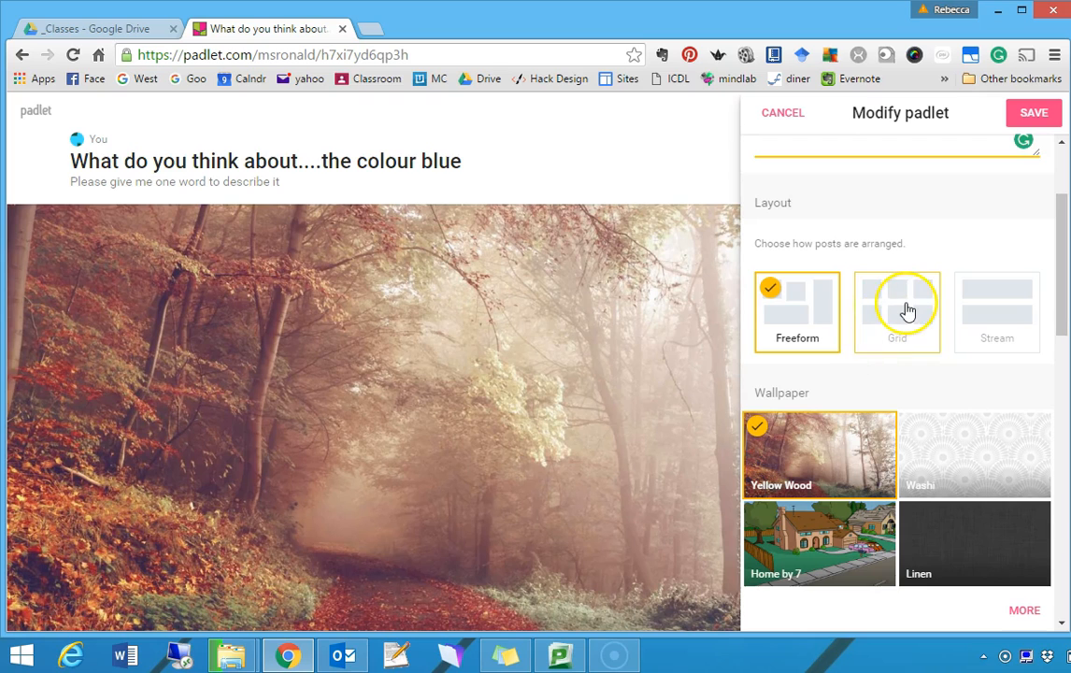
scroll(865, 327, "up", 1)
scroll(865, 327, "down", 3)
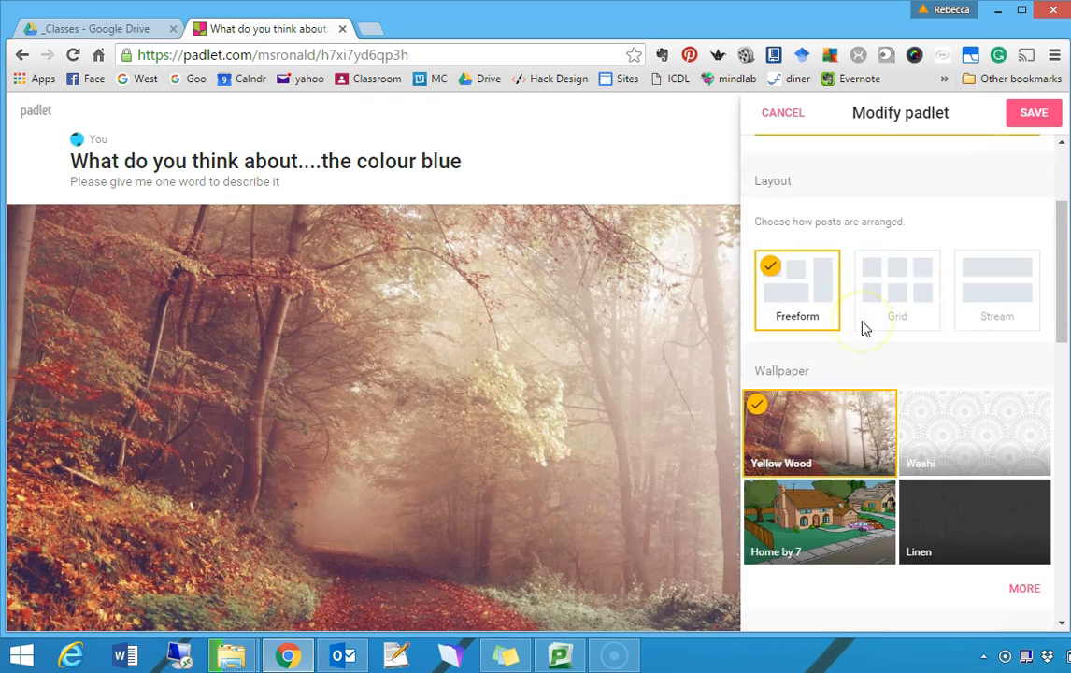
left_click(805, 364)
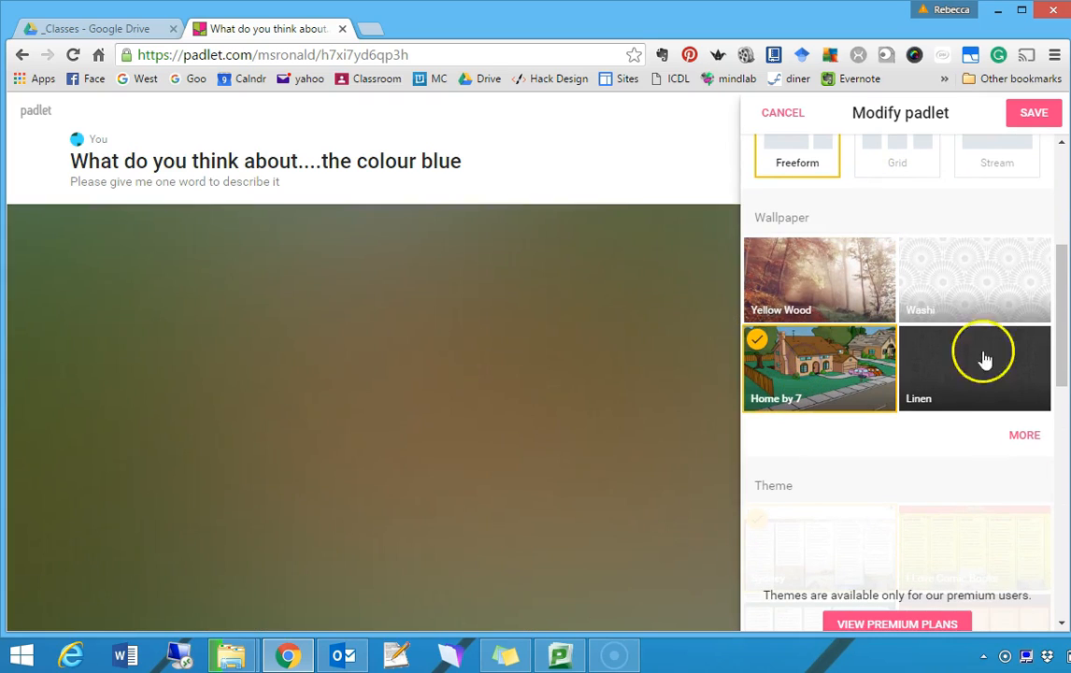
Step: Open the full wallpaper gallery and try the Thanks, Teachers, Calendar and Cerulean wallpapers
left_click(1028, 434)
left_click(827, 285)
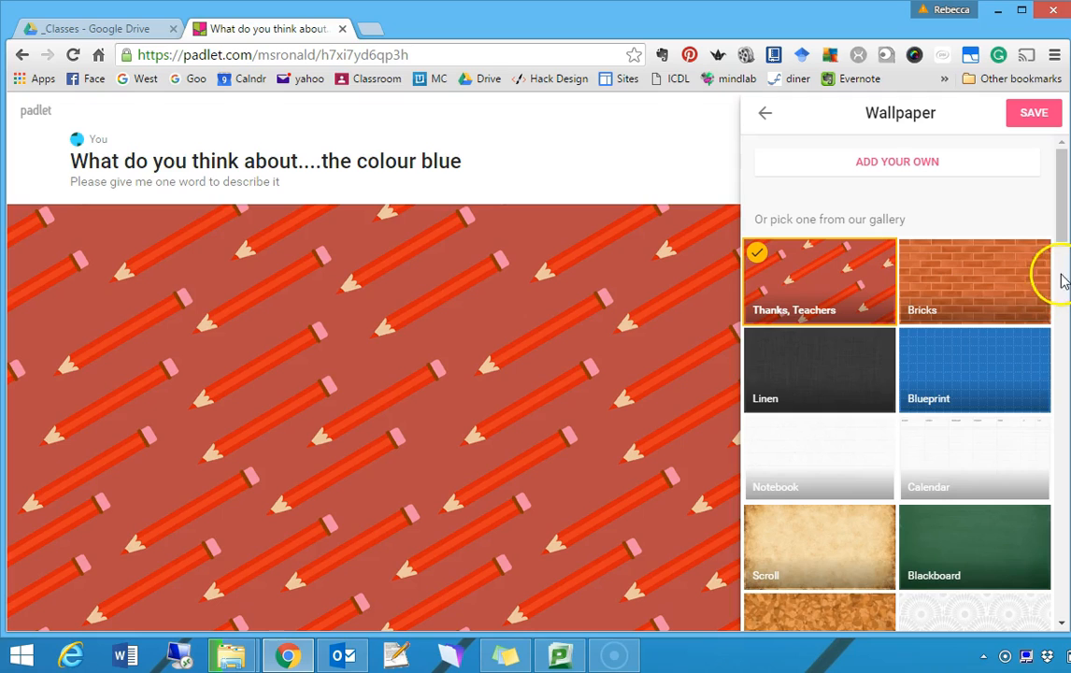
left_click(904, 432)
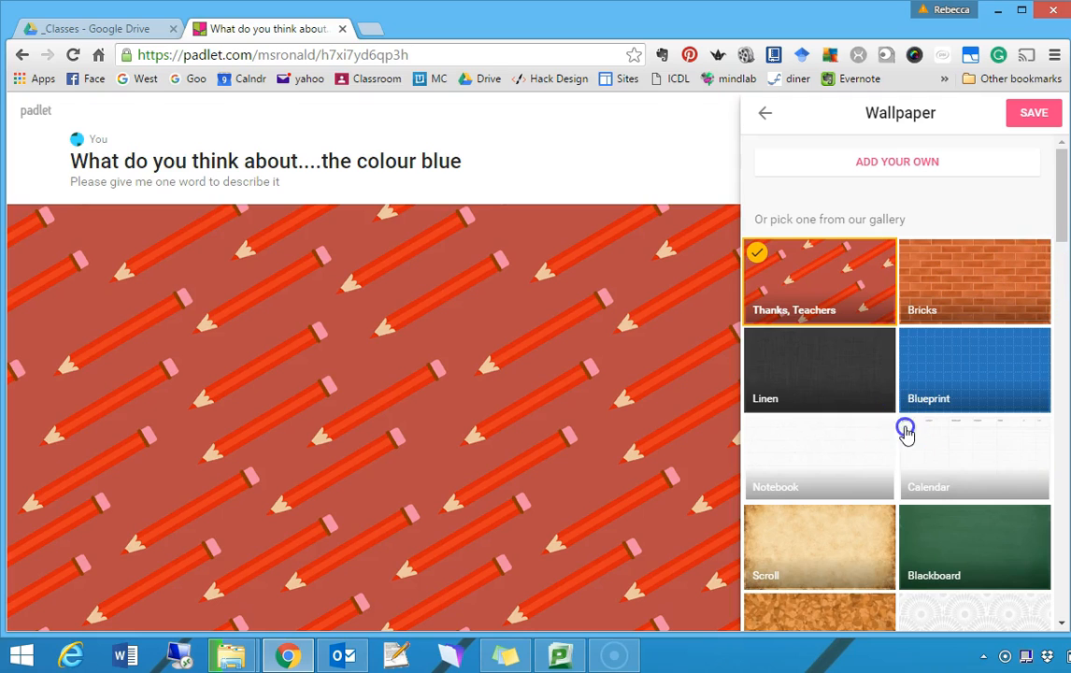
scroll(905, 434, "down", 5)
scroll(905, 434, "down", 1)
left_click(939, 453)
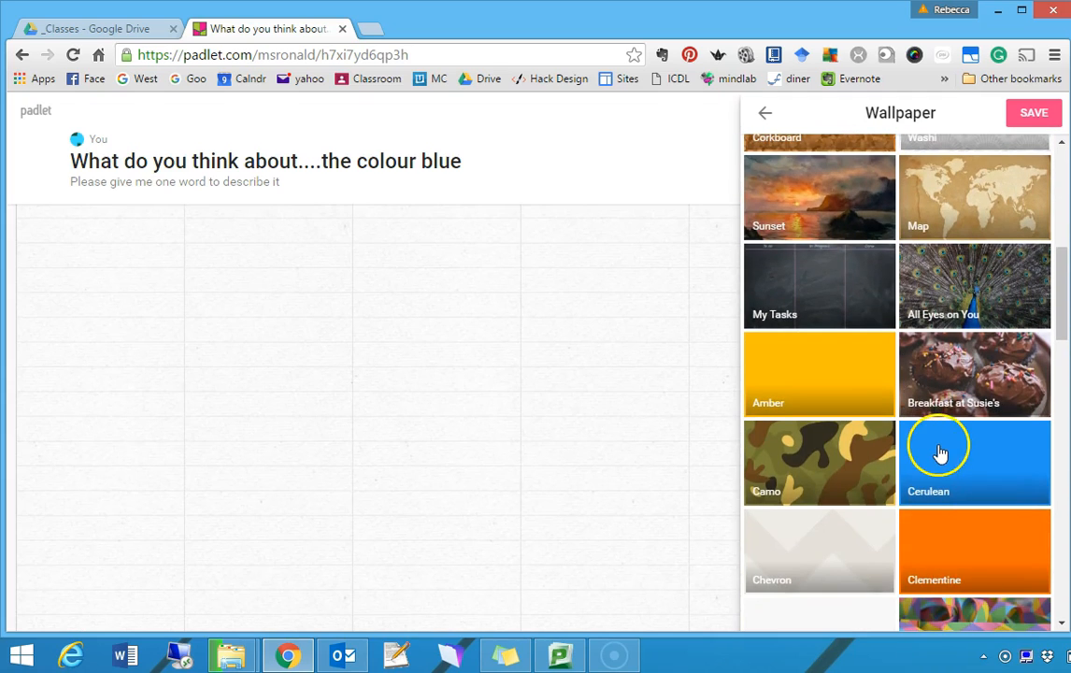
Step: Apply the Confetti wallpaper, look through the rest of the gallery, and save the padlet's changes
scroll(940, 452, "up", 1)
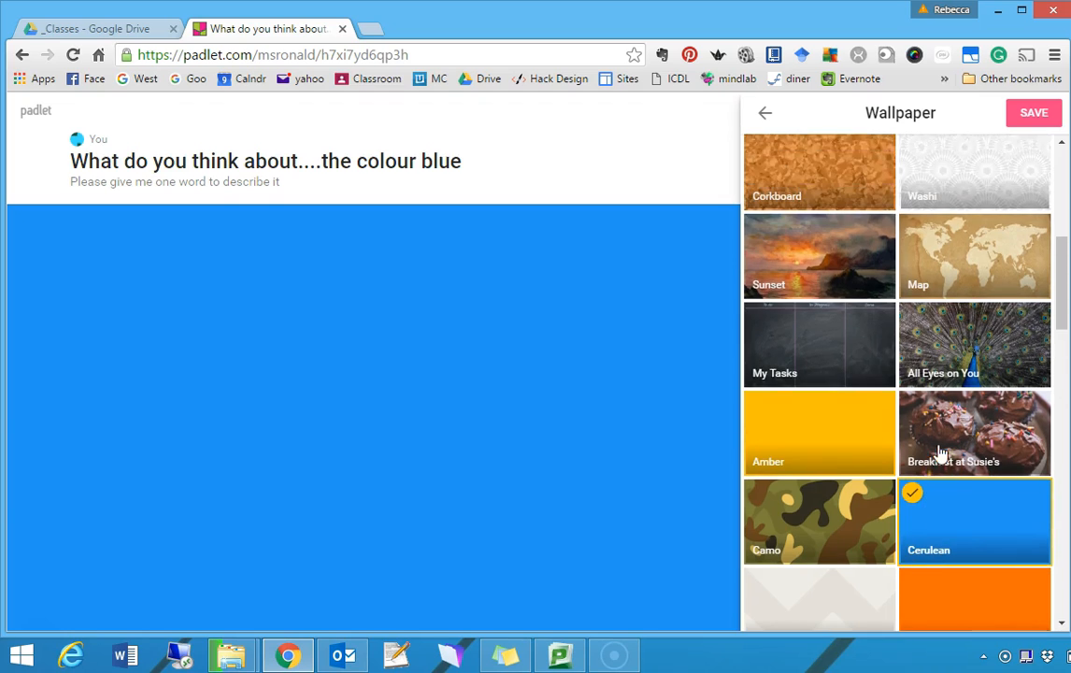
scroll(940, 453, "down", 3)
scroll(940, 452, "down", 1)
left_click(991, 338)
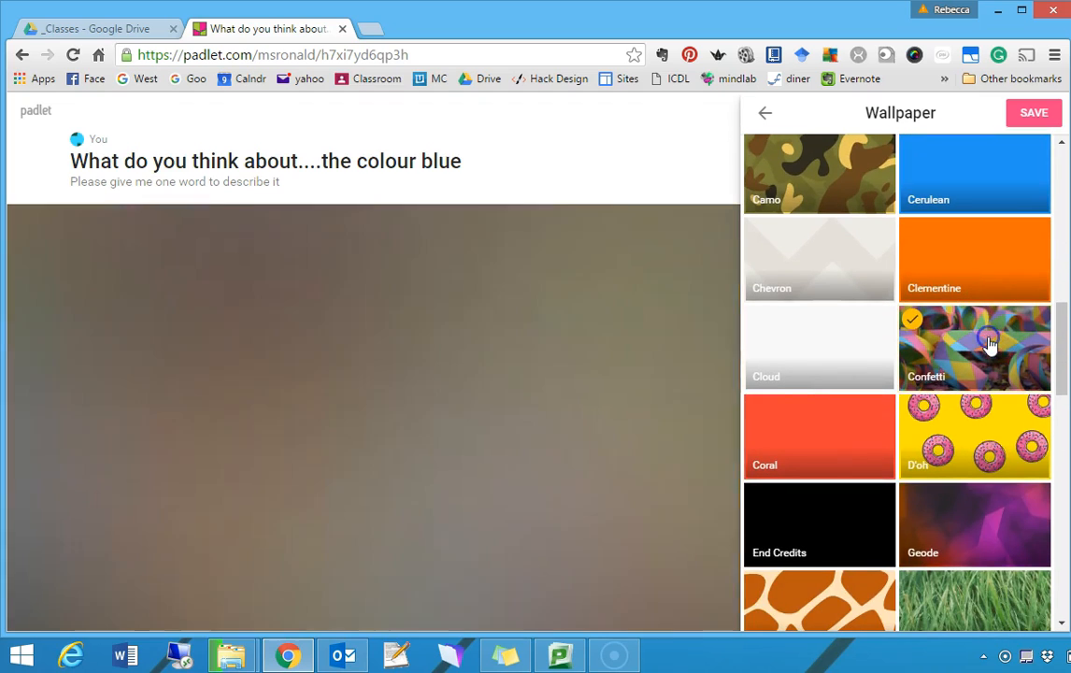
left_click(745, 272)
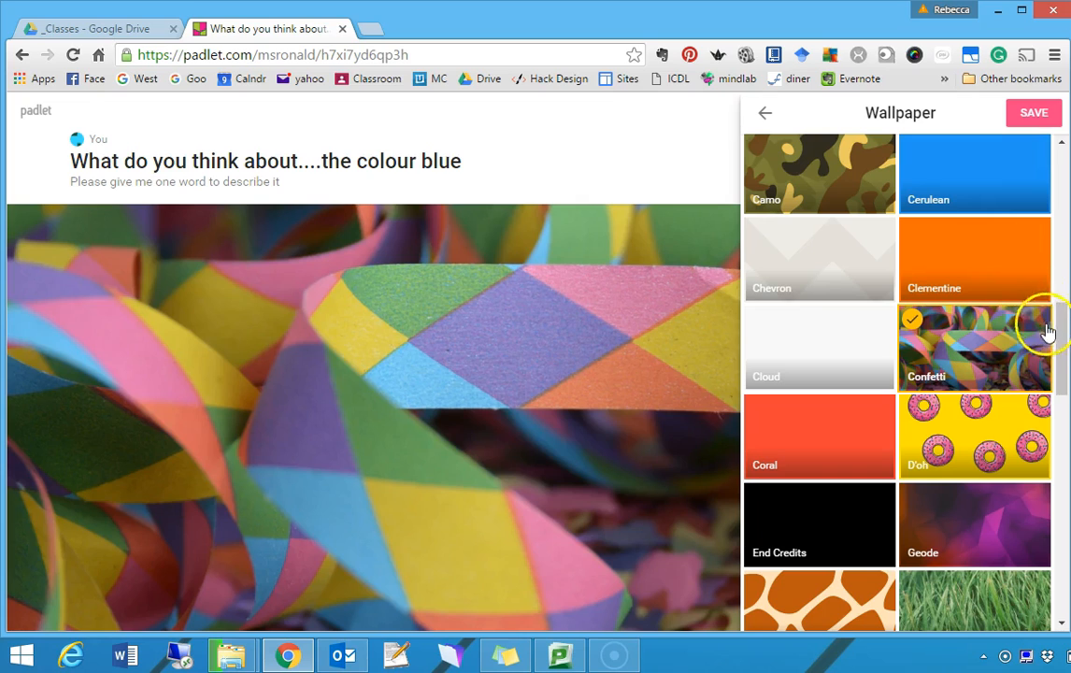
left_click_drag(1059, 338, 1047, 570)
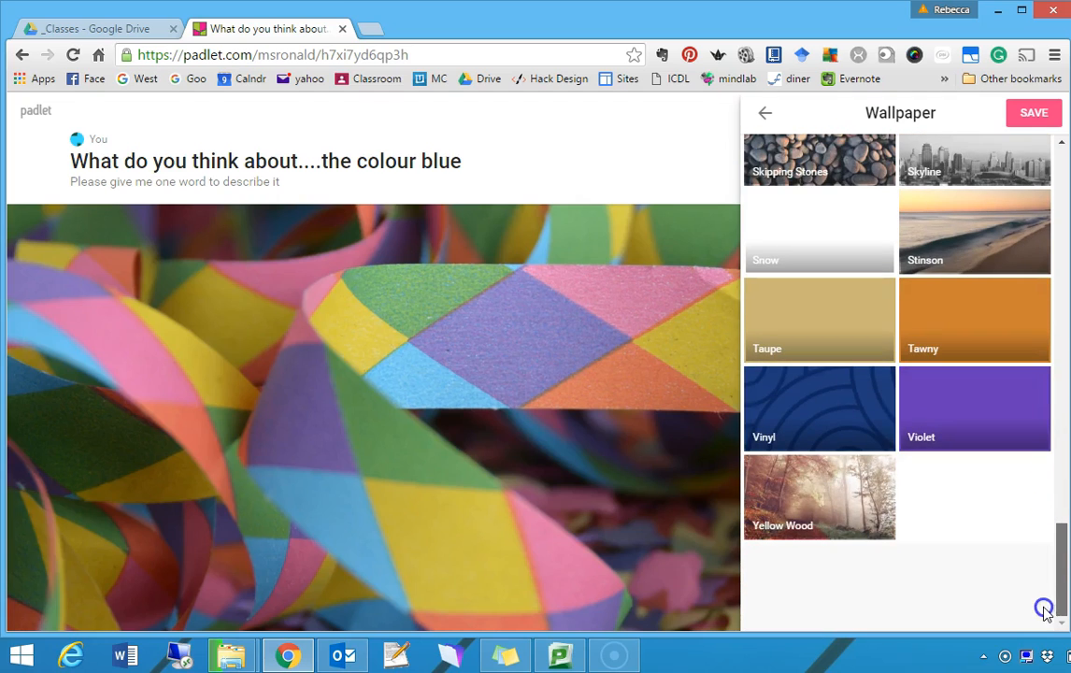
left_click_drag(1062, 341, 1062, 189)
left_click(1033, 116)
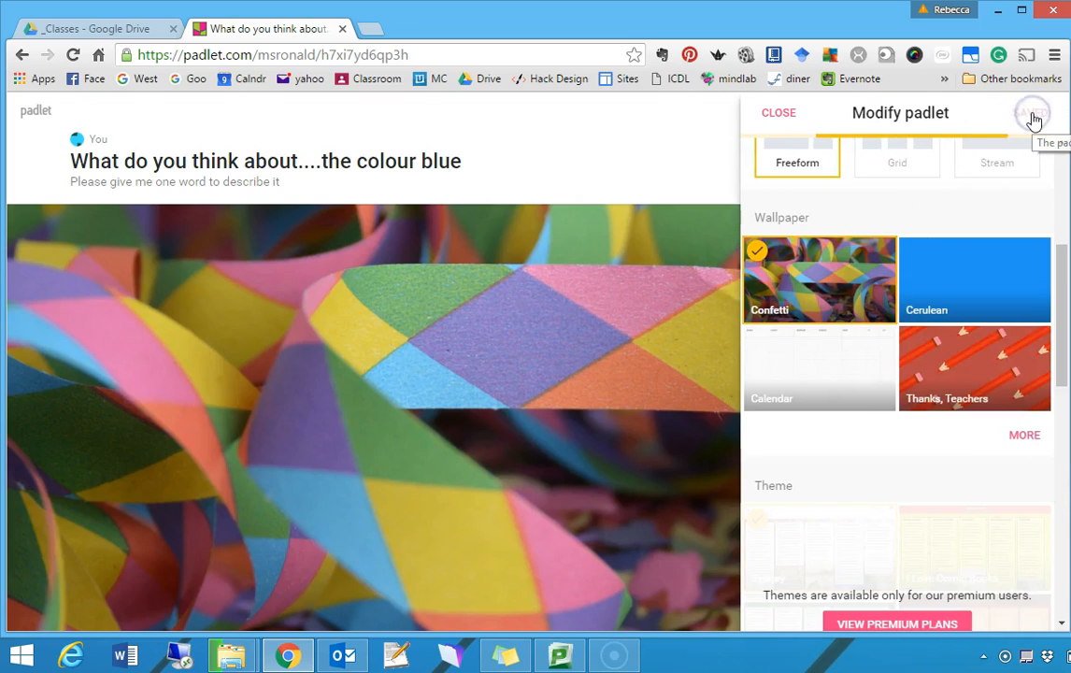
Step: Choose the red heart as the padlet's icon
left_click_drag(1059, 335, 1056, 482)
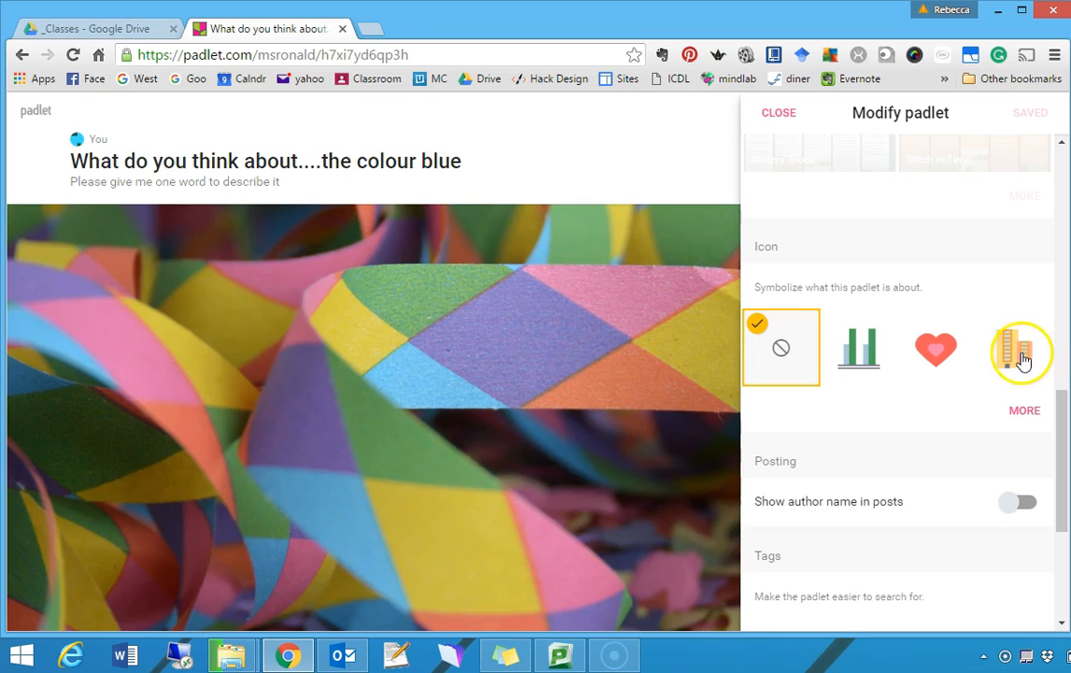
left_click(935, 350)
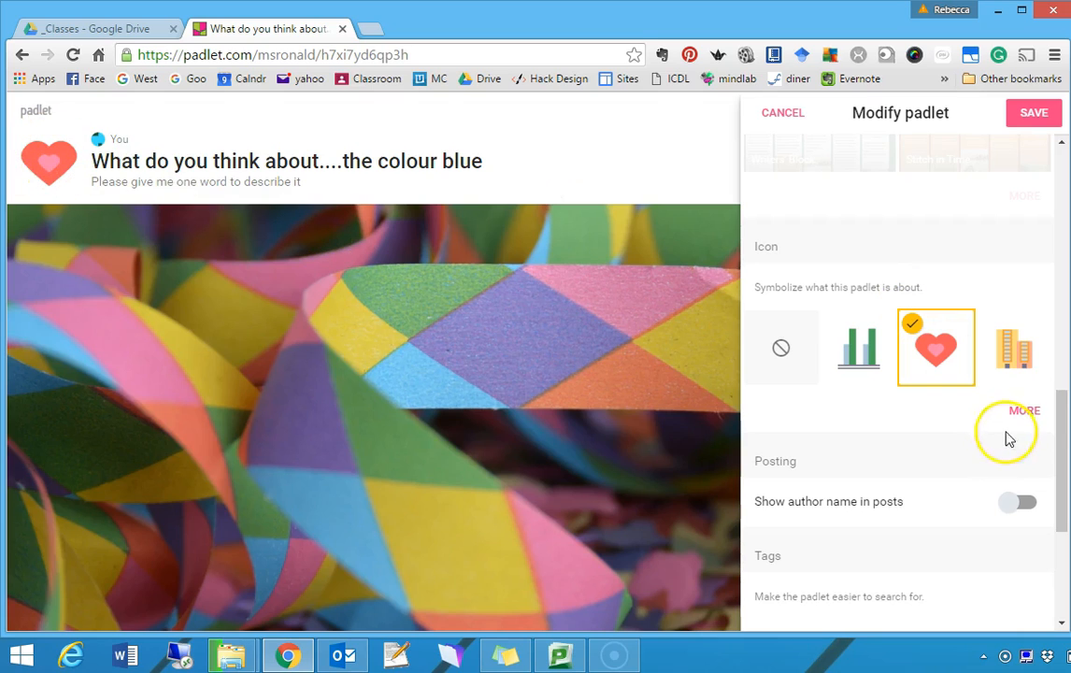
Step: Replace the ending of the padlet's address with "thecolourblue", save the changes, and close the padlet's settings
left_click_drag(1062, 453, 1065, 516)
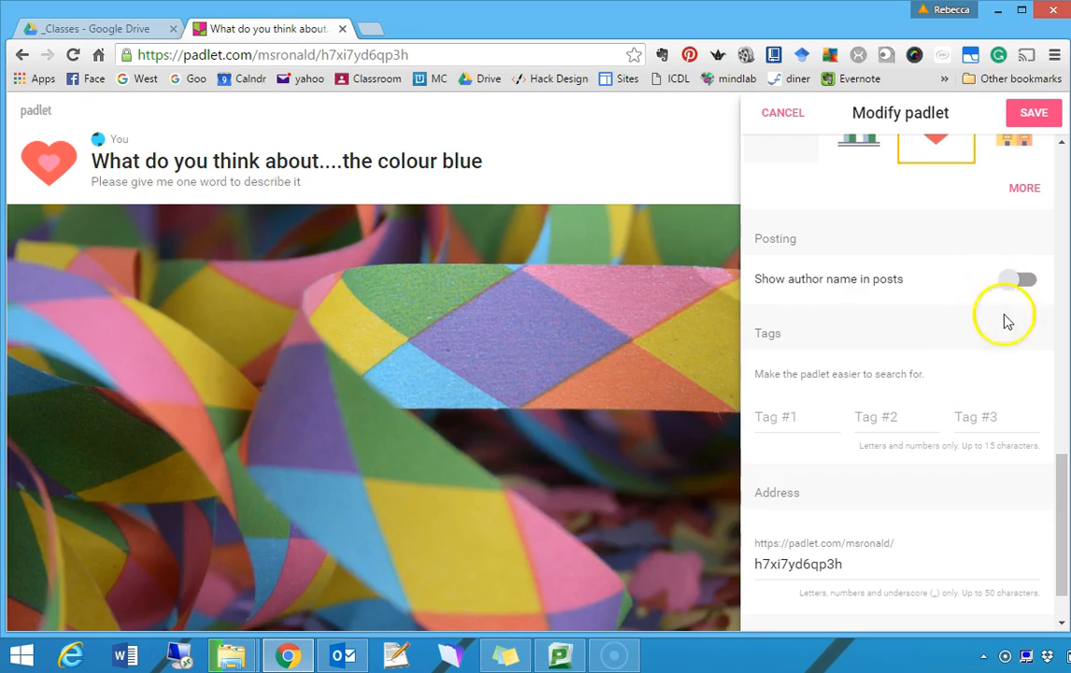
scroll(1061, 500, "down", 1)
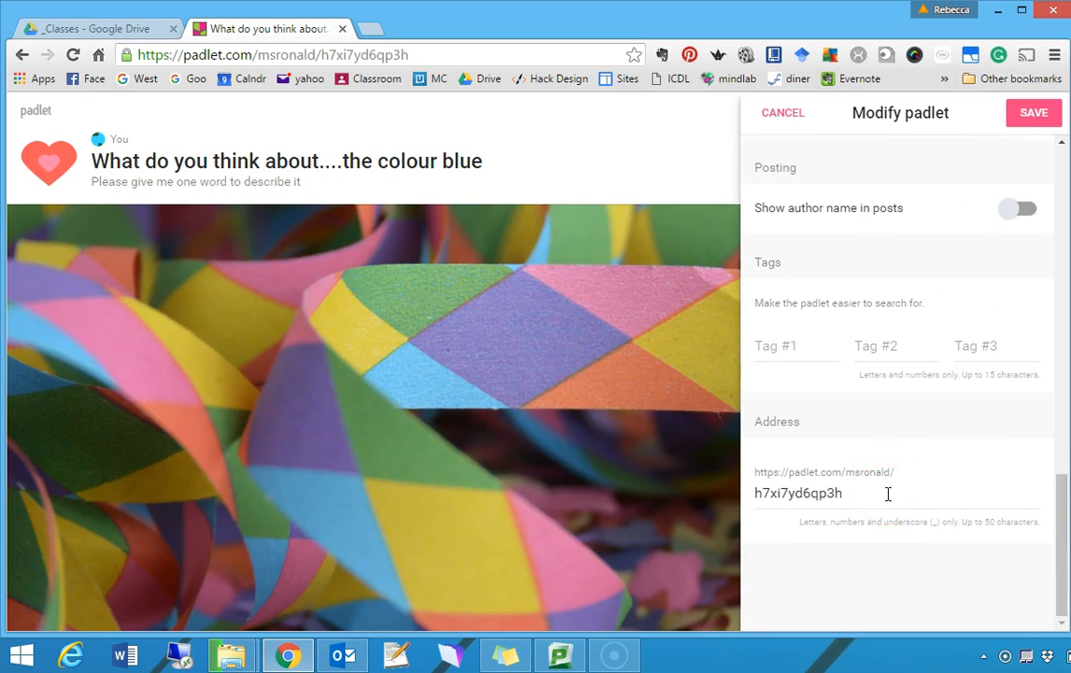
left_click(853, 491)
left_click_drag(844, 493, 743, 491)
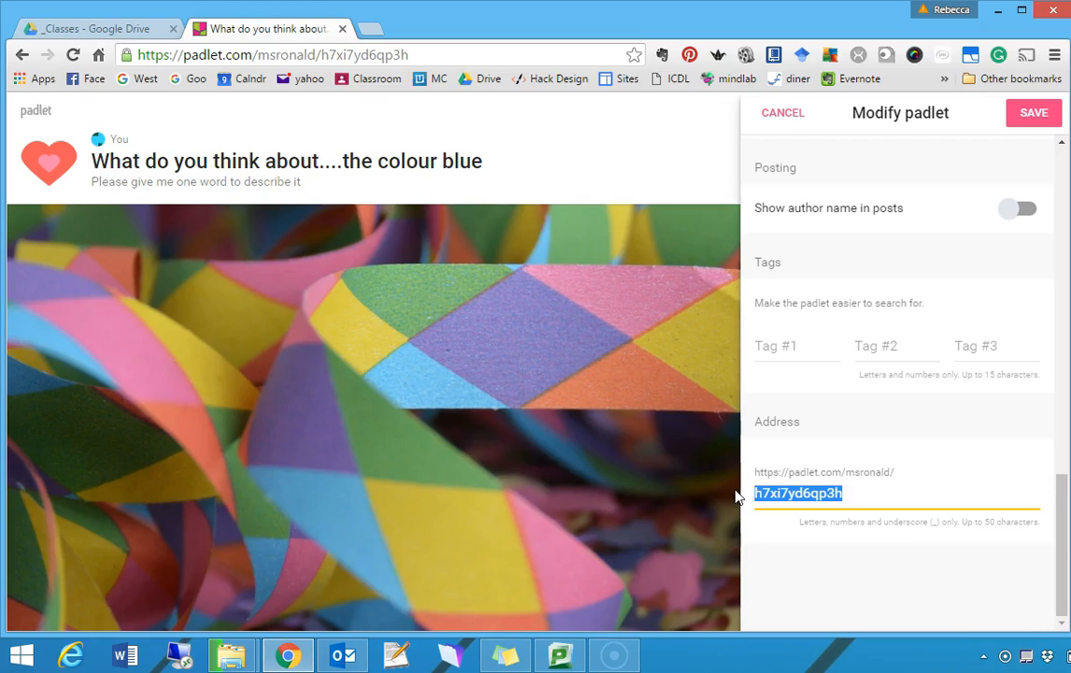
type("thecolourblue")
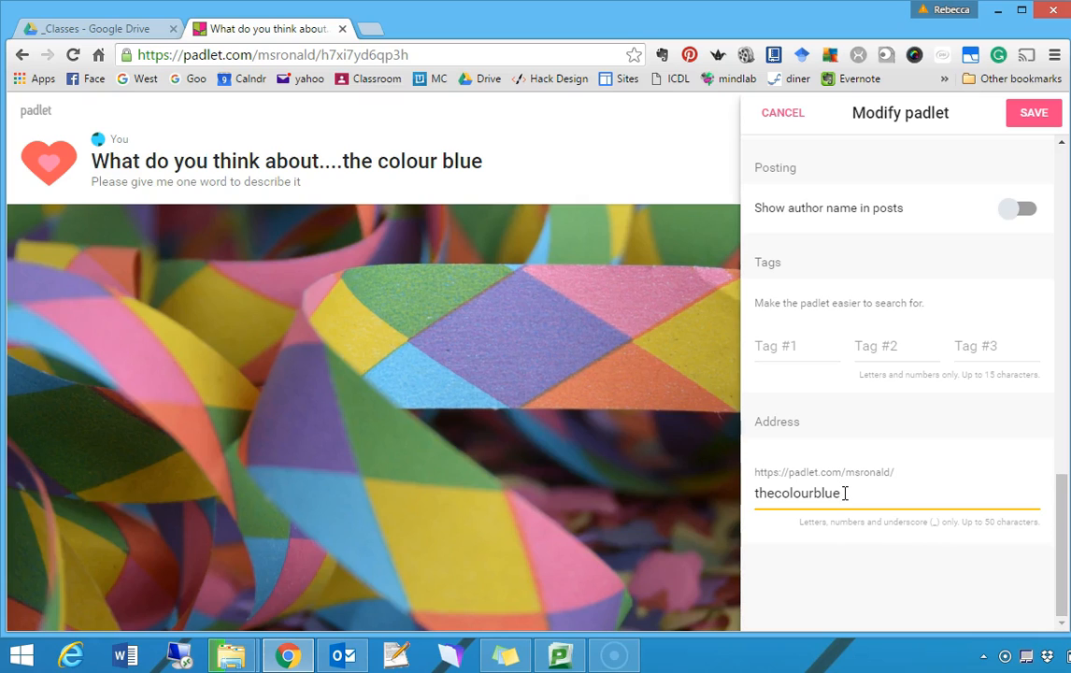
scroll(843, 494, "up", 2)
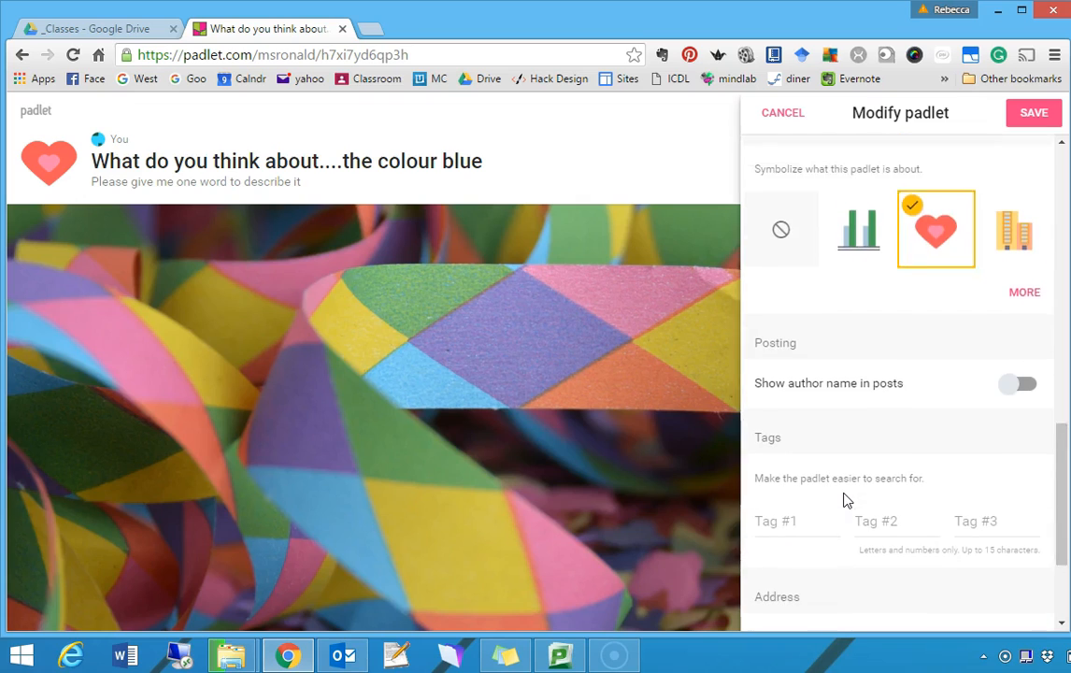
scroll(843, 494, "down", 2)
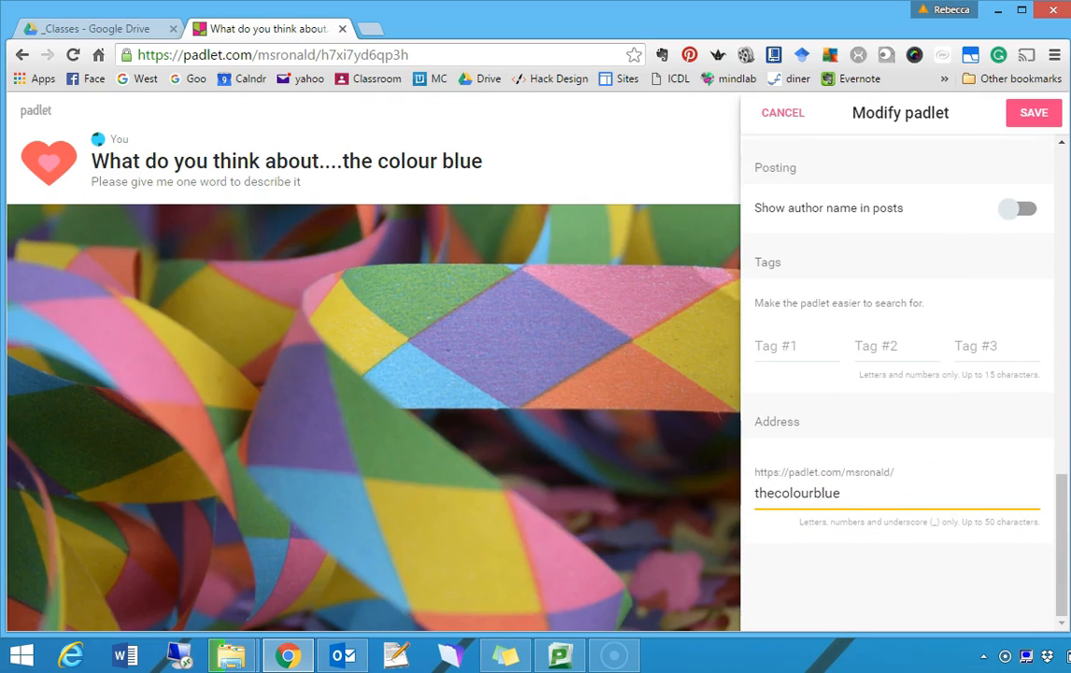
left_click(1037, 118)
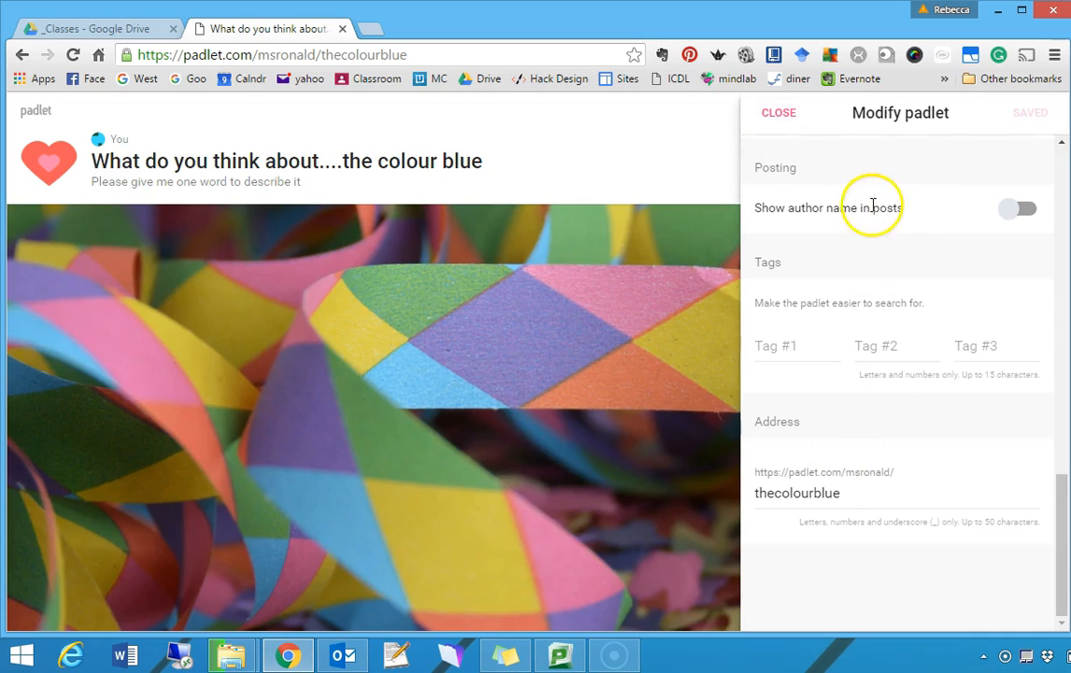
left_click(778, 114)
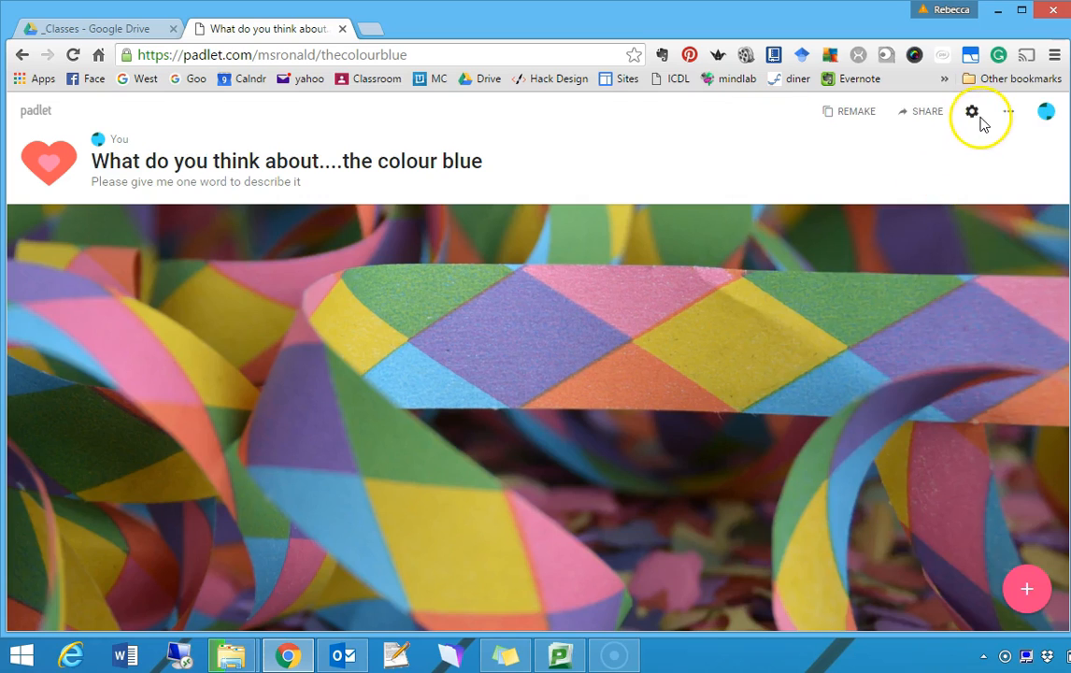
Step: Add a post to the padlet wall with the title "hi" and the body text "lkj;jkhkfgsd"
double_click(412, 322)
left_click(443, 337)
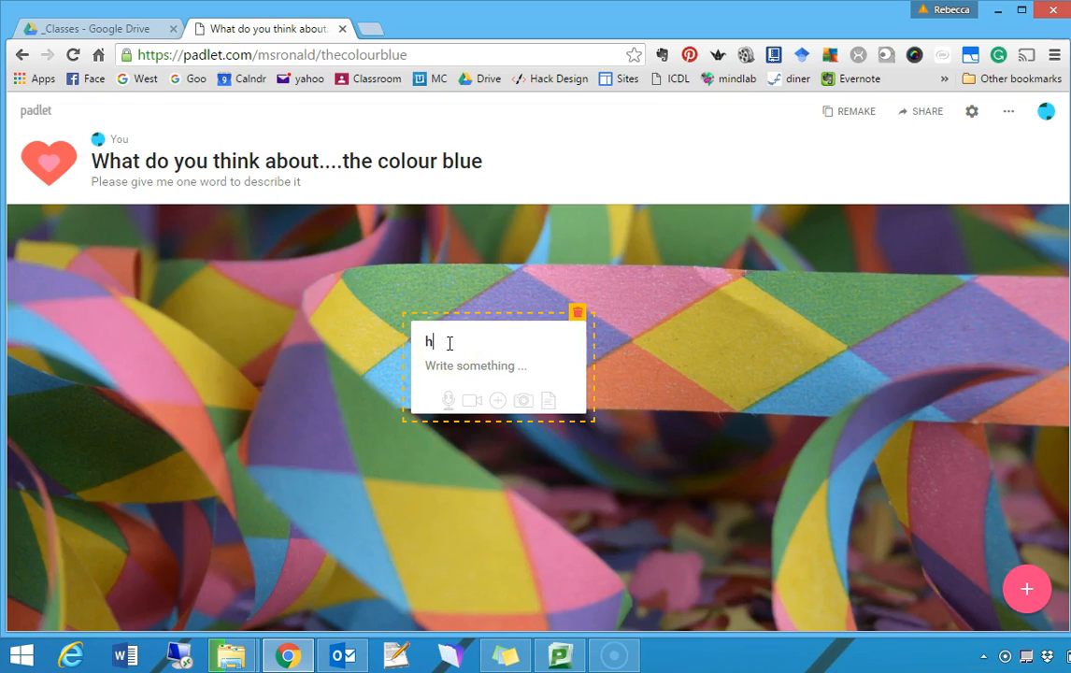
type("hi")
left_click(457, 365)
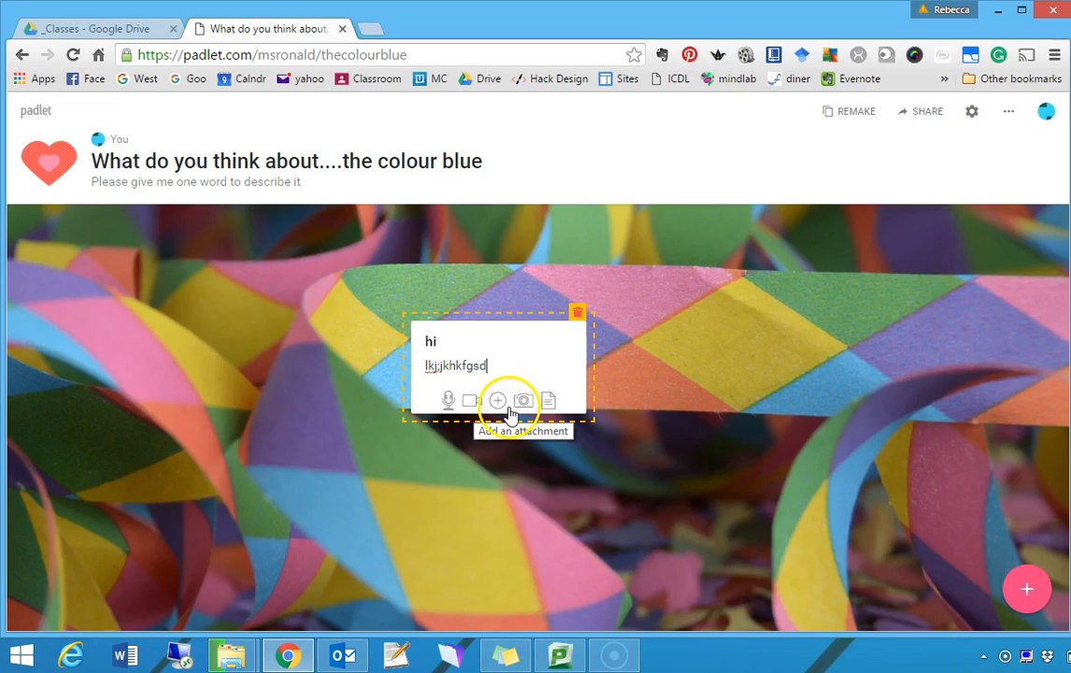
left_click(662, 353)
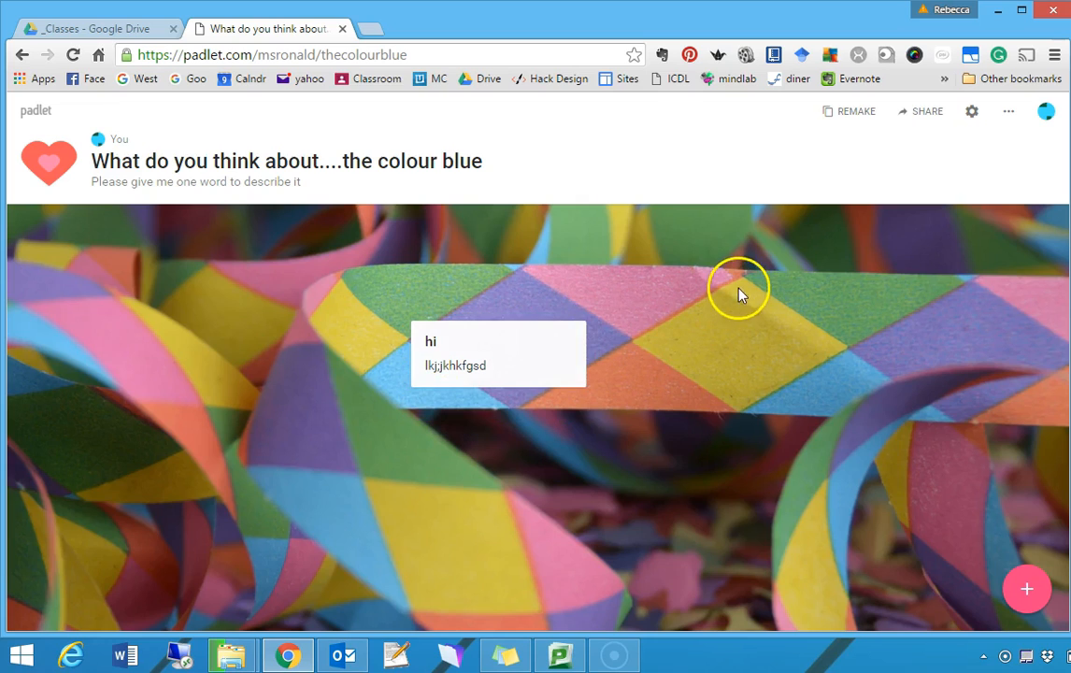
Step: Set the padlet's privacy to Public in the sharing options and save the change
left_click(925, 112)
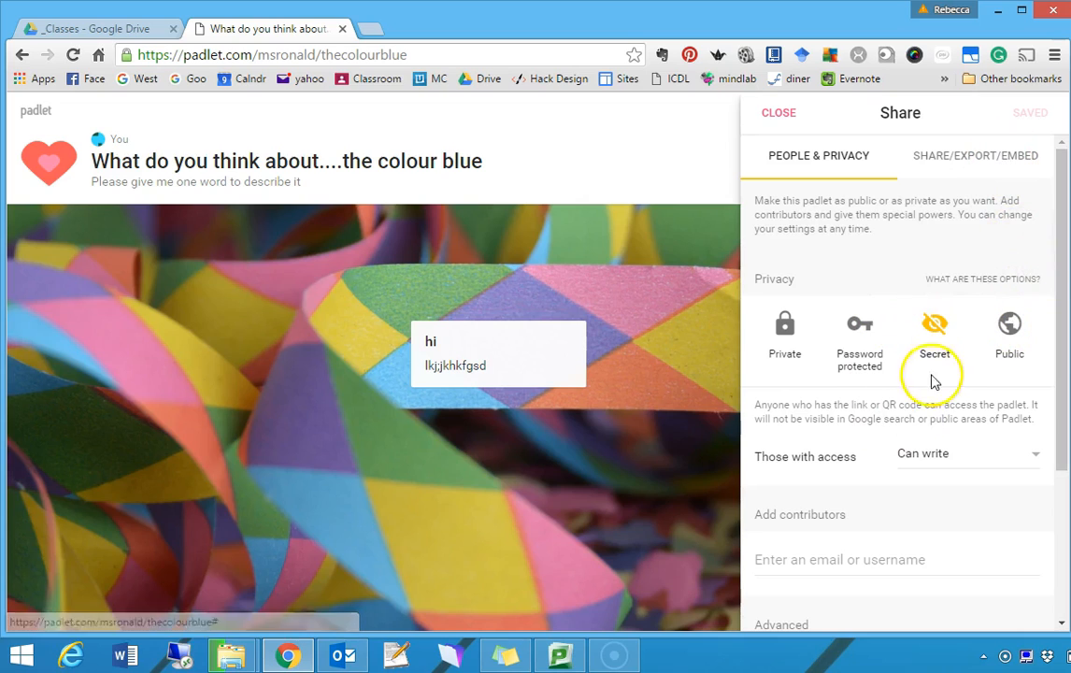
left_click(1014, 329)
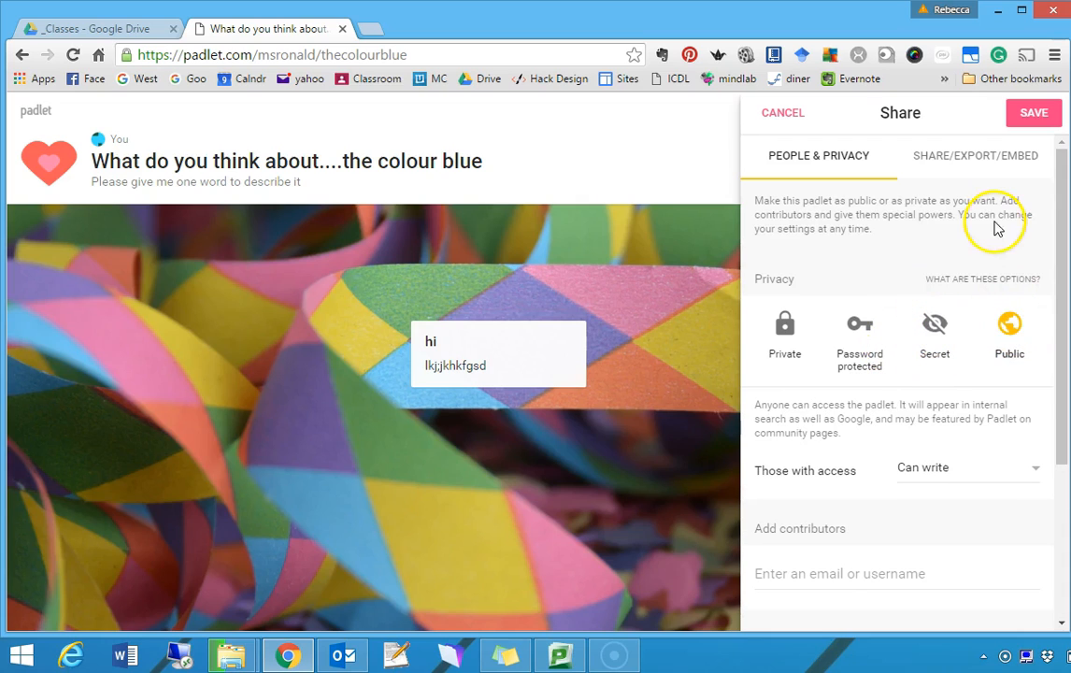
left_click(1042, 112)
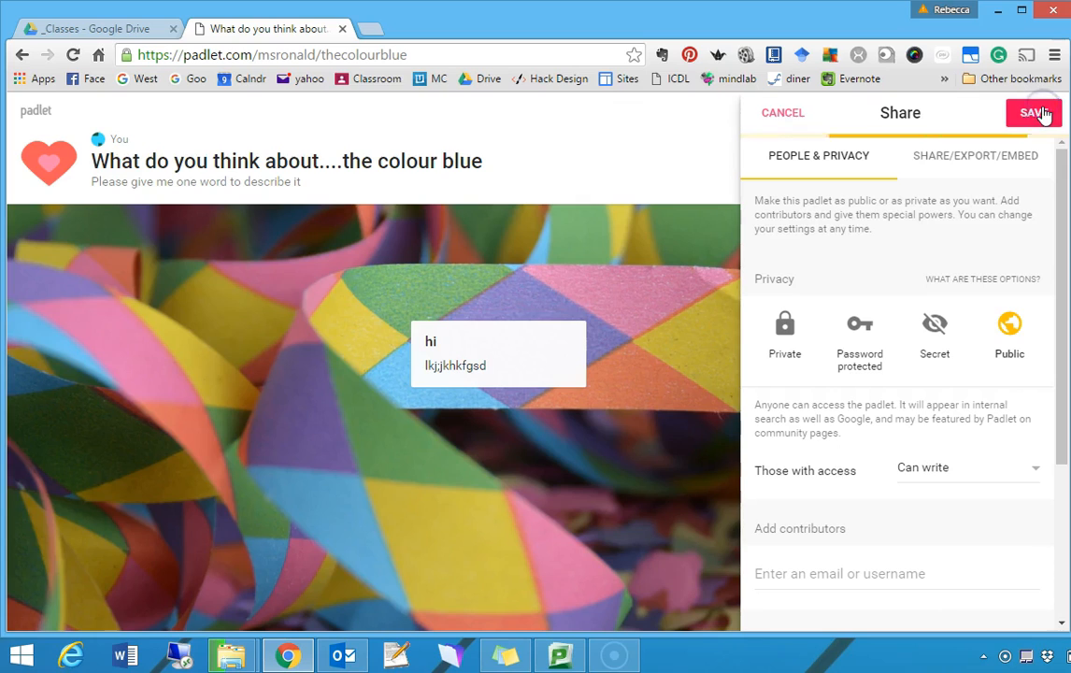
Step: Look through the padlet's share, export and embed options and copy the link to the padlet
left_click(1005, 172)
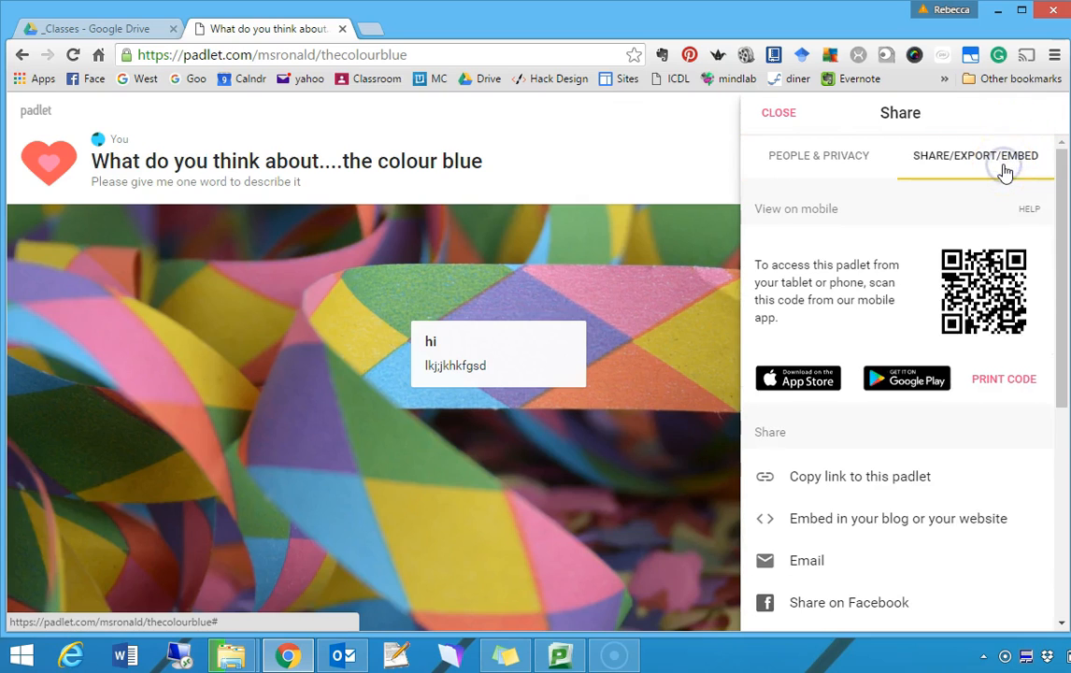
left_click_drag(1059, 271, 1054, 406)
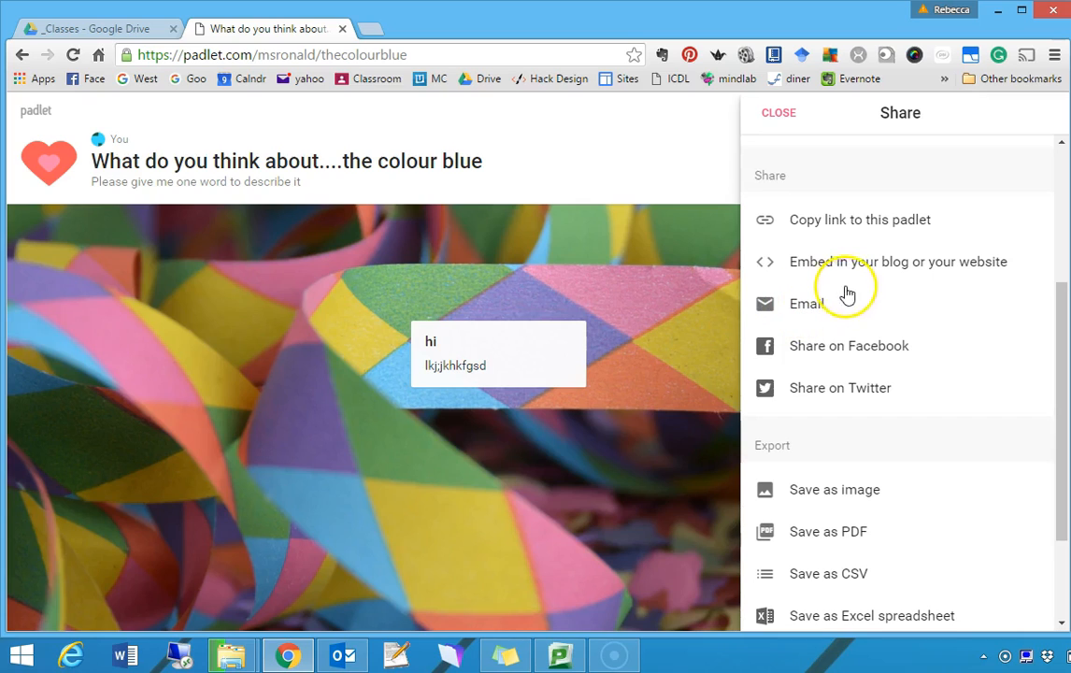
left_click(838, 221)
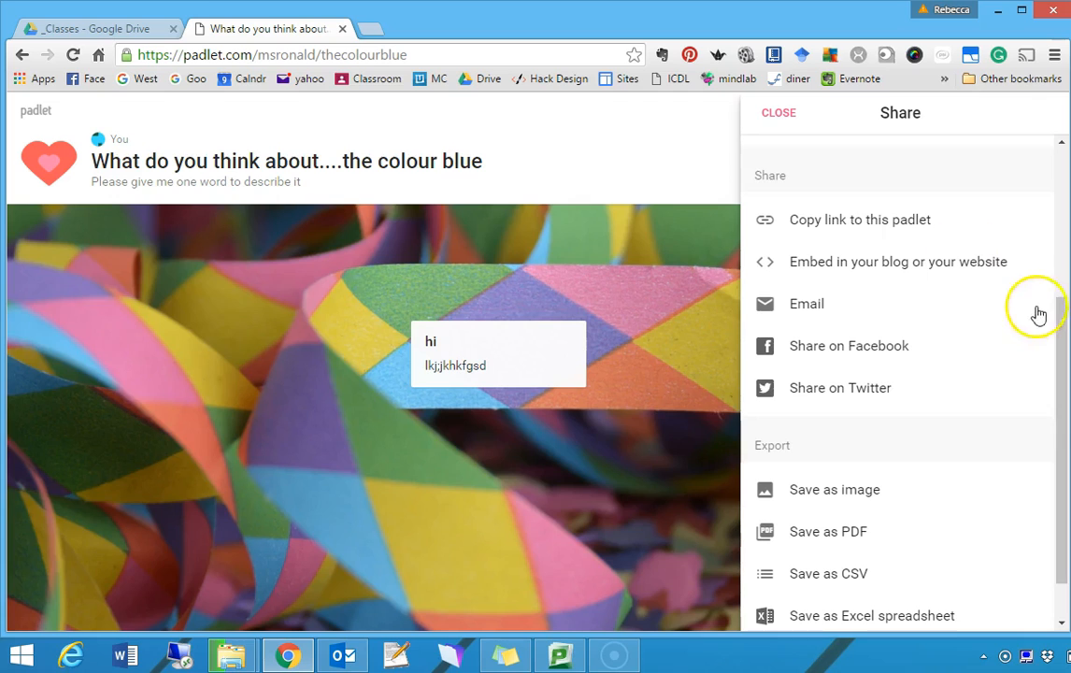
mouse_move(1062, 339)
left_mouse_down()
mouse_move(1059, 248)
mouse_move(1055, 316)
left_mouse_up()
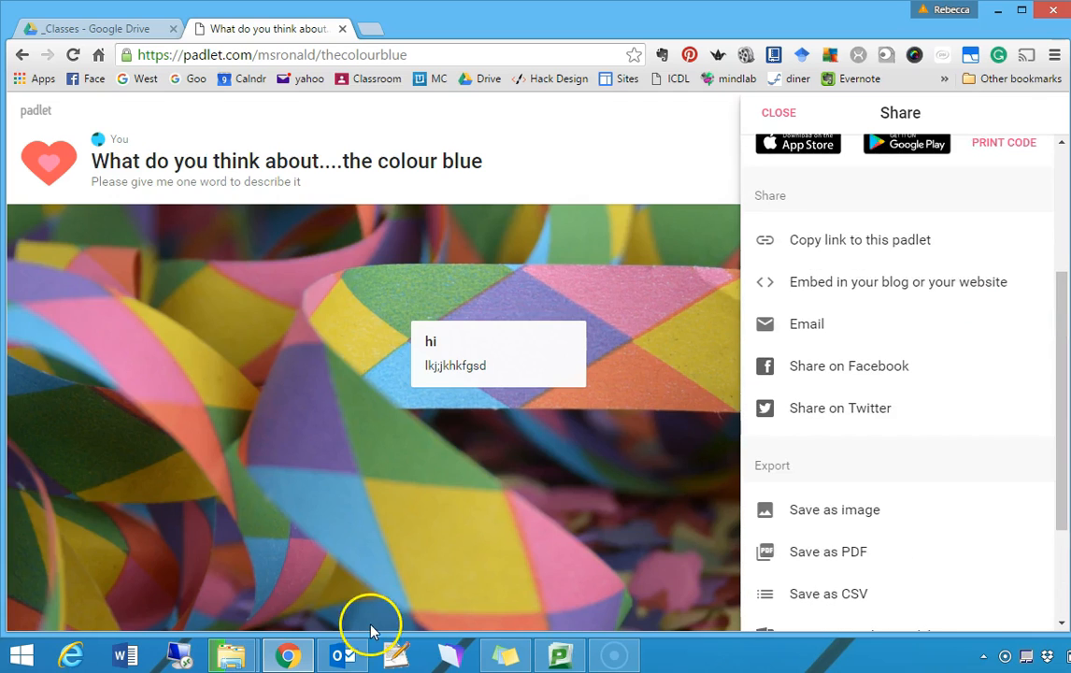
Step: Switch to Word, paste the copied padlet link into a blank document, and close the document without saving
left_click(129, 657)
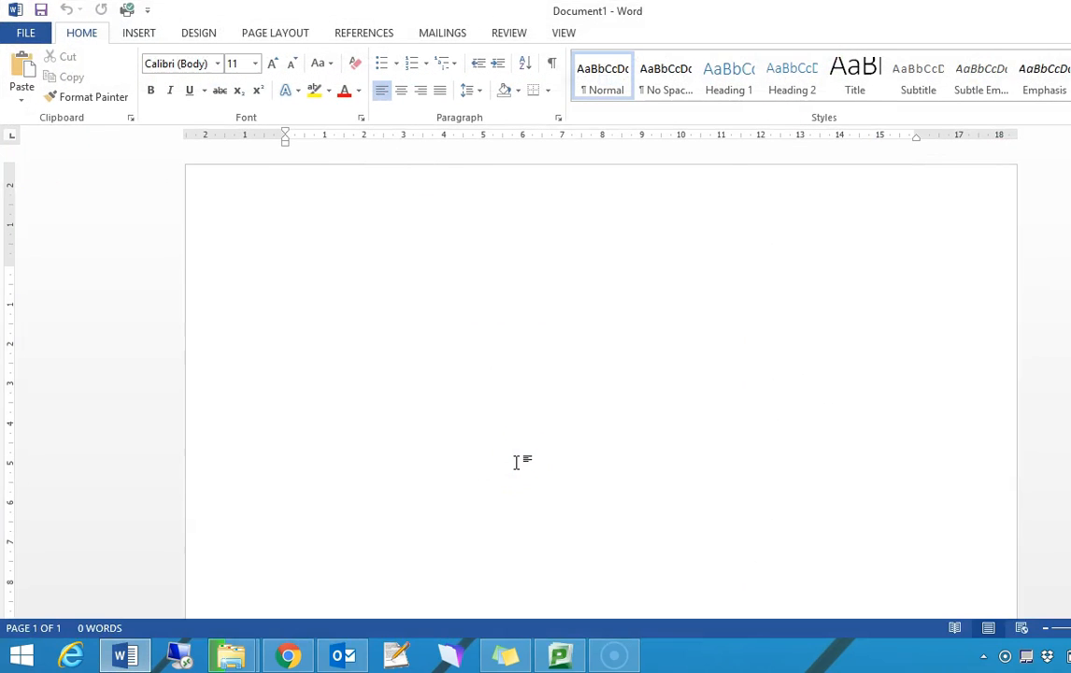
type("https://padlet.com/msronald/thecolourblue")
key("Return")
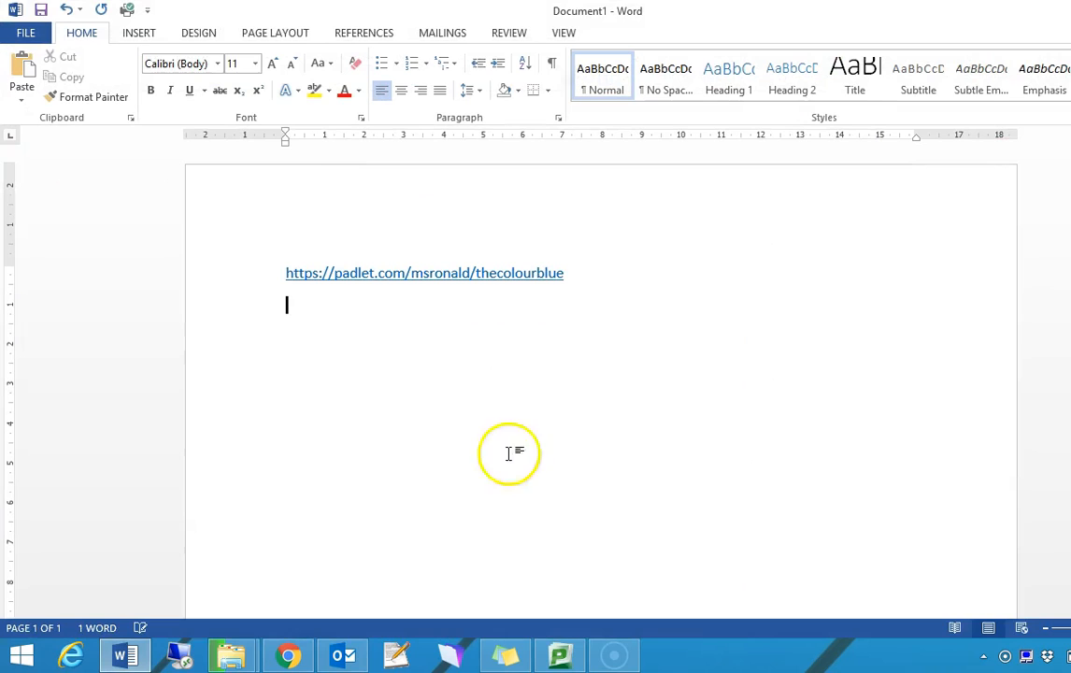
left_click_drag(528, 273, 222, 281)
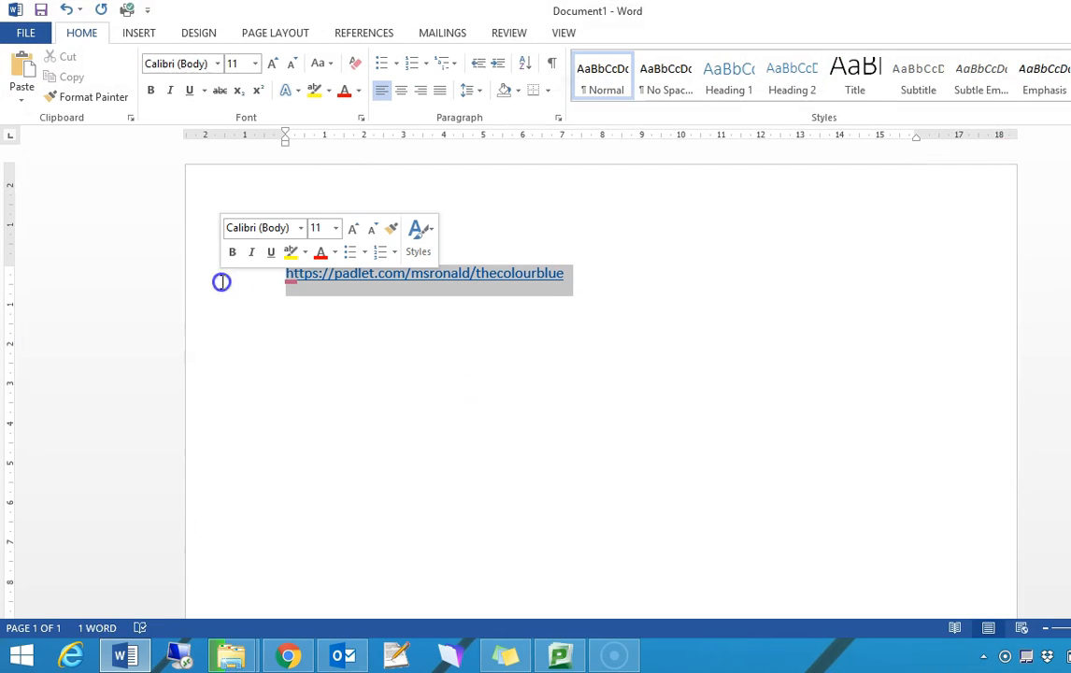
key("ctrl+c")
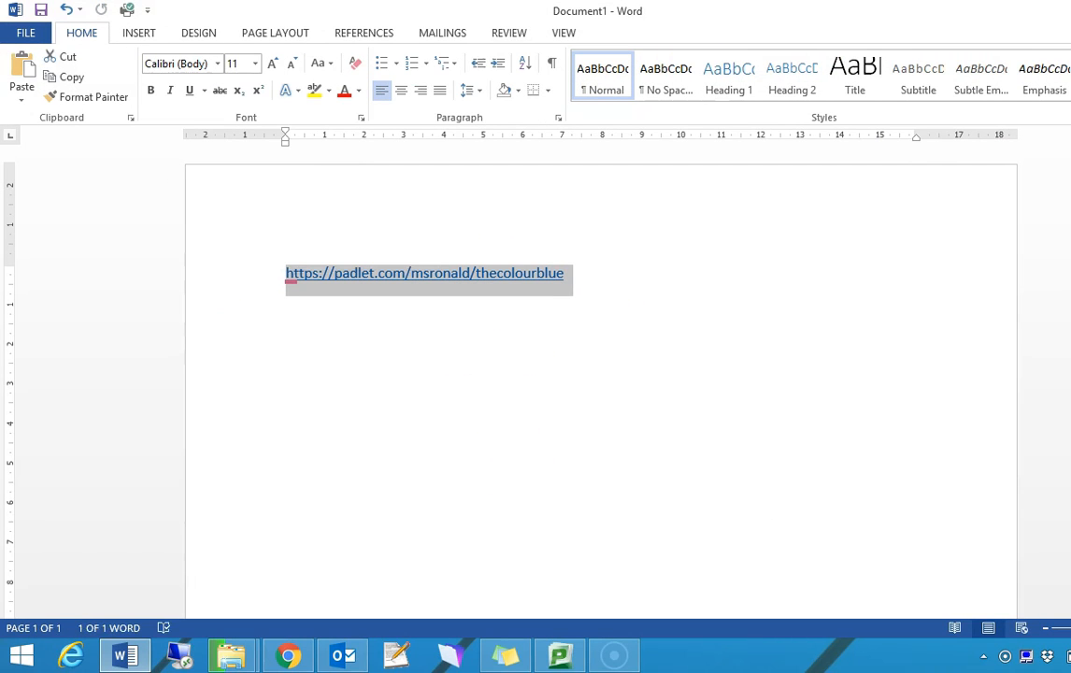
key("alt+F4")
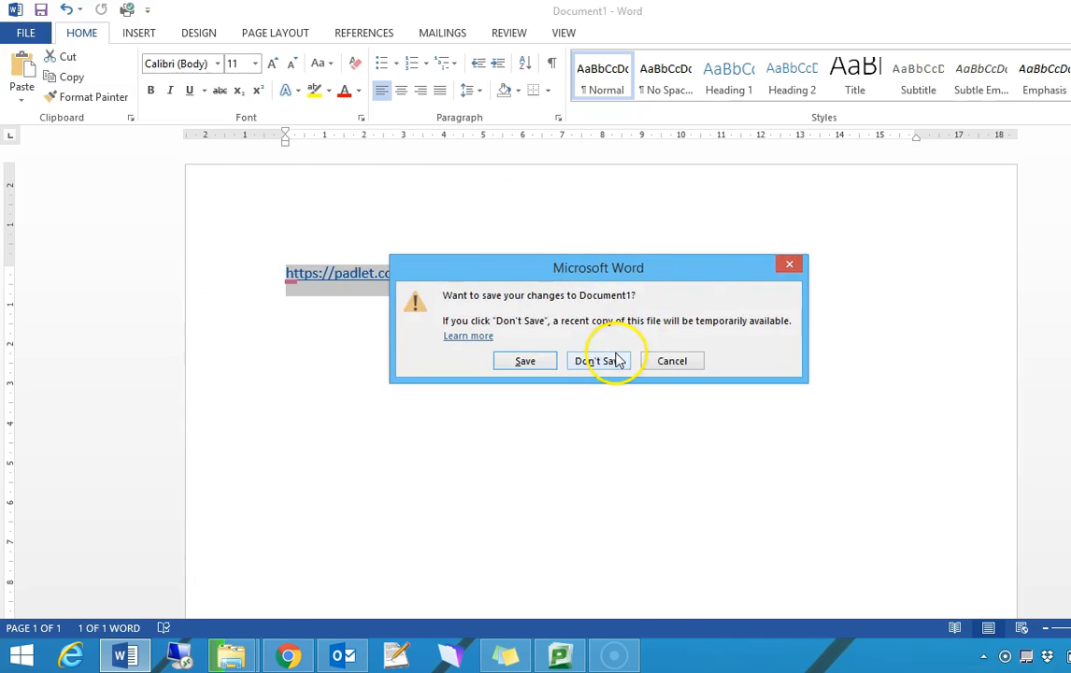
left_click(614, 361)
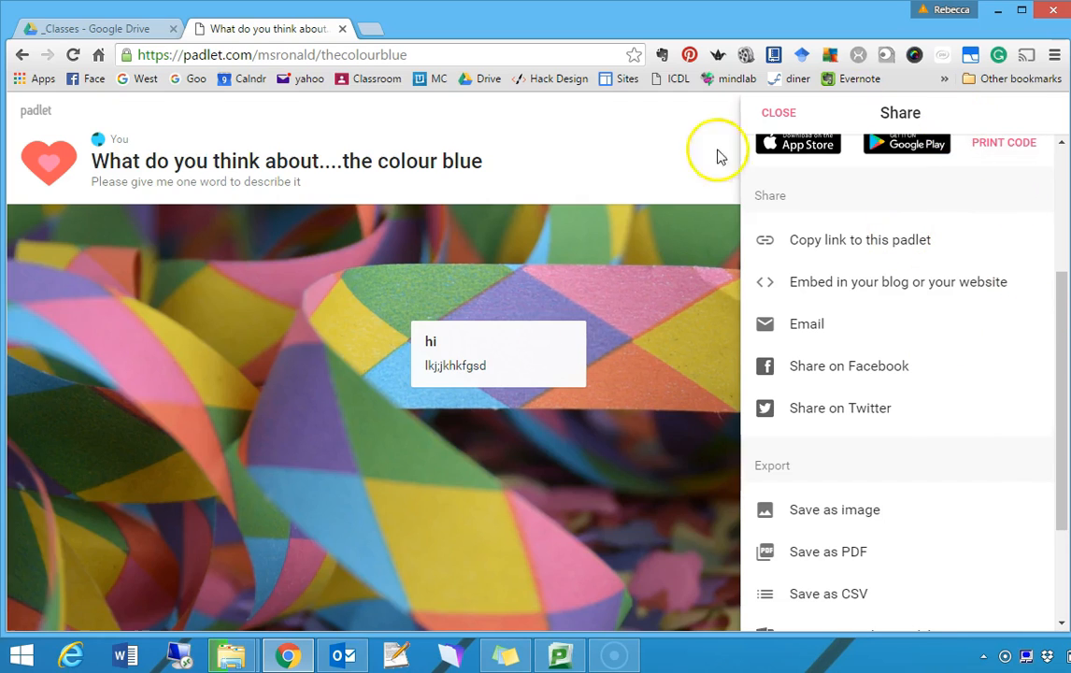
Step: Leave the sharing options and review the padlet's additional actions, including Export
left_click(657, 175)
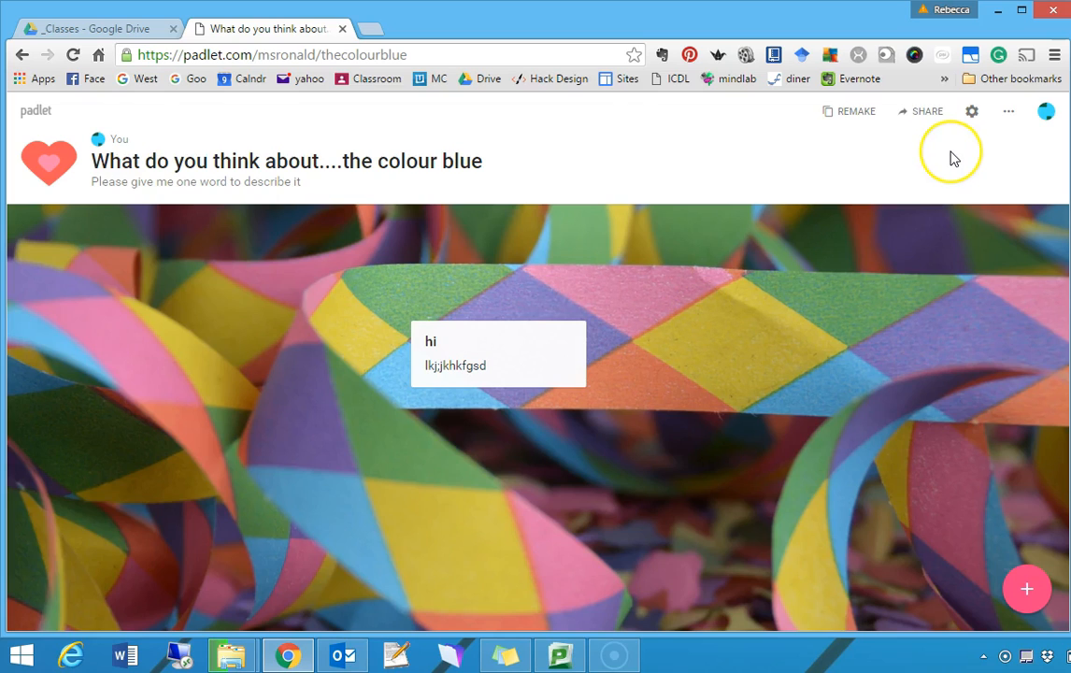
left_click(1012, 115)
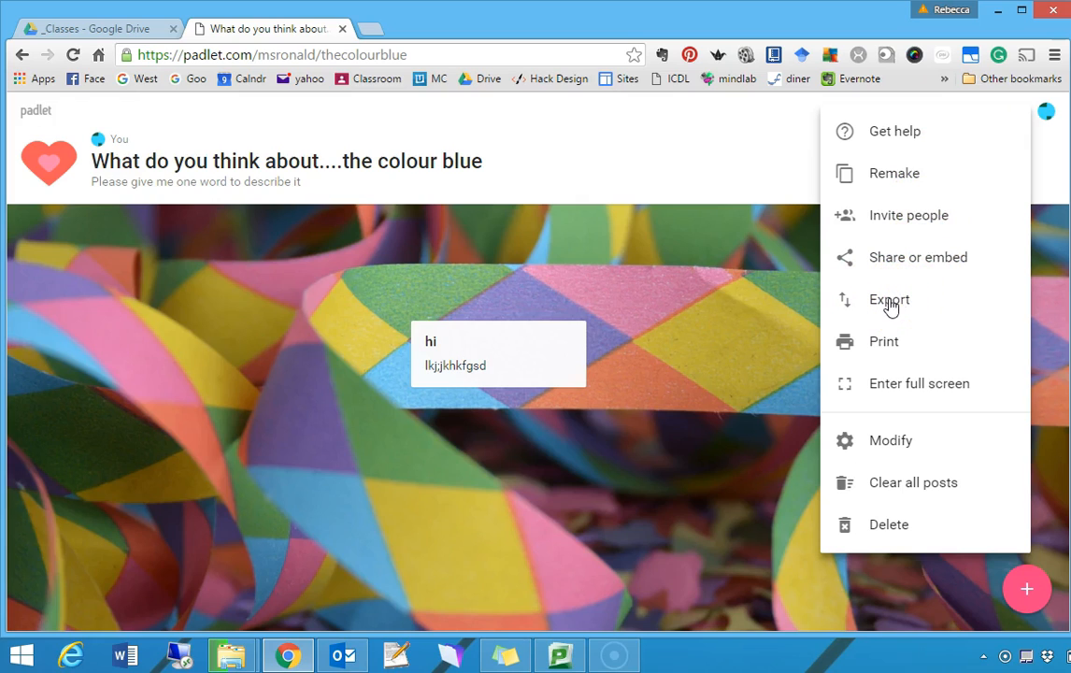
left_click(457, 342)
left_click(878, 301)
left_click(764, 139)
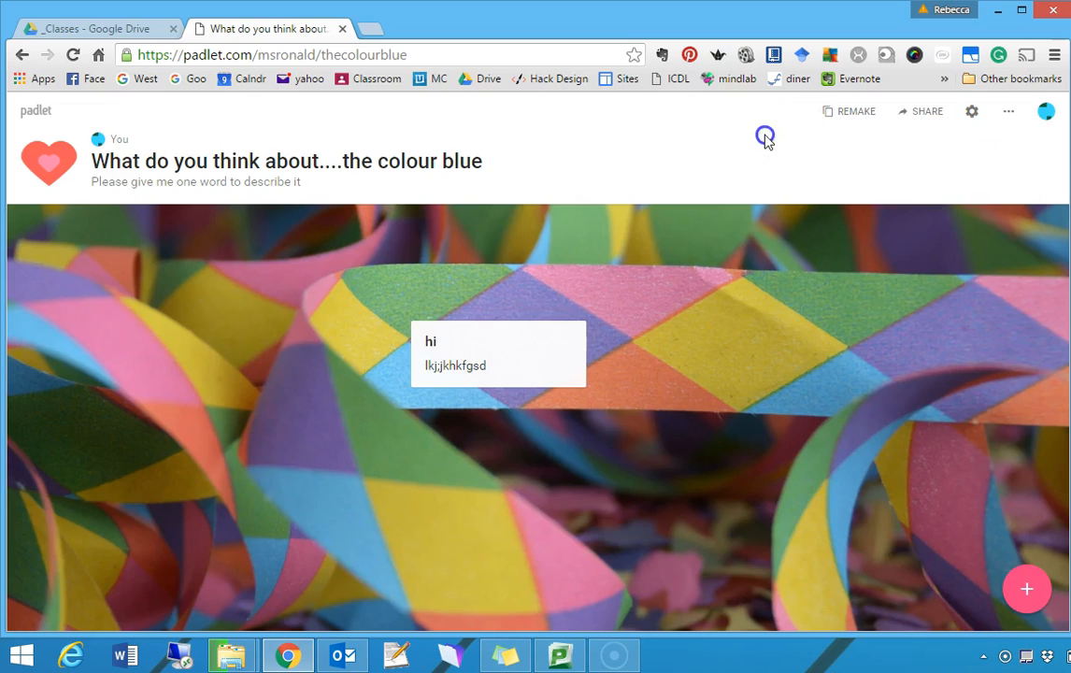
left_click(975, 125)
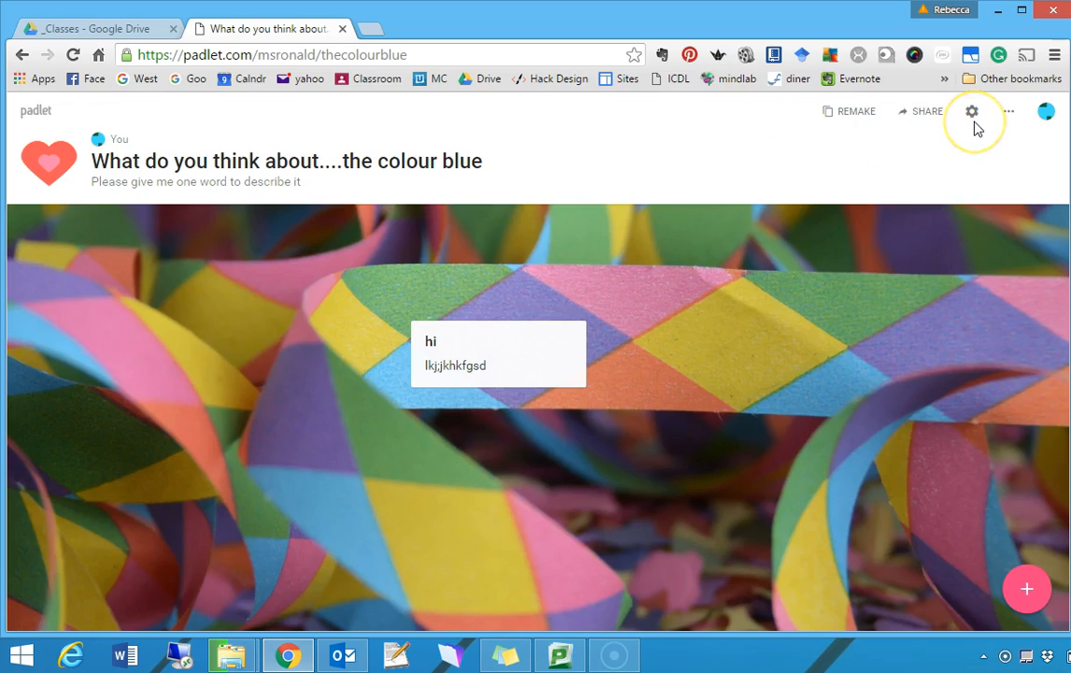
Step: Open the account overview and look at the list of existing padlets
left_click(1045, 110)
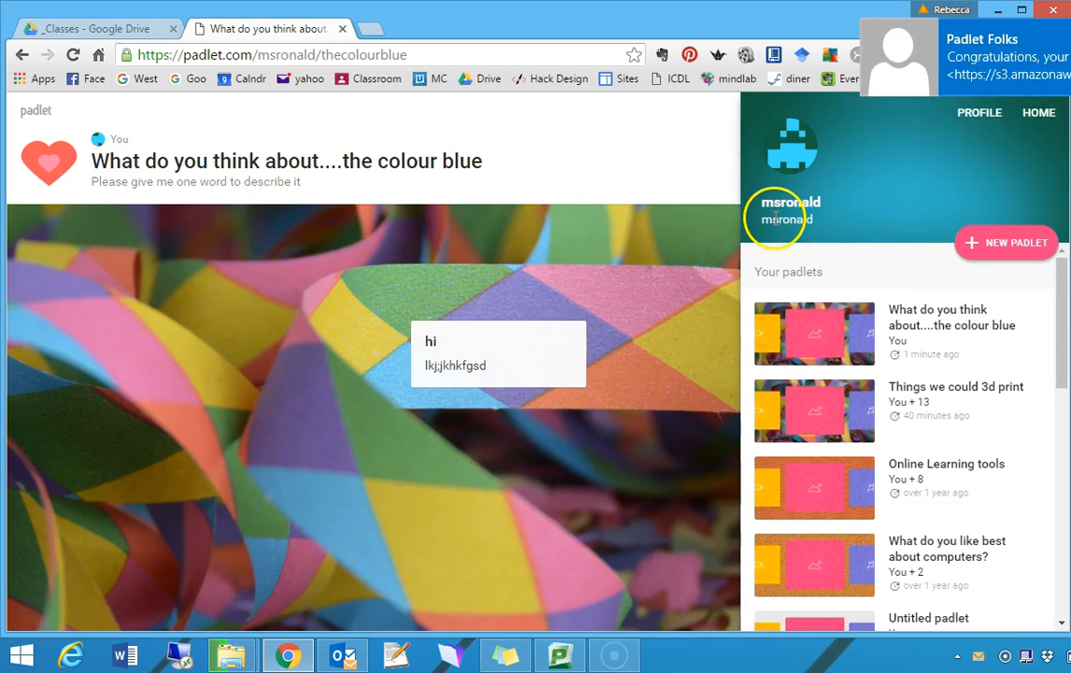
left_click_drag(1061, 335, 1054, 616)
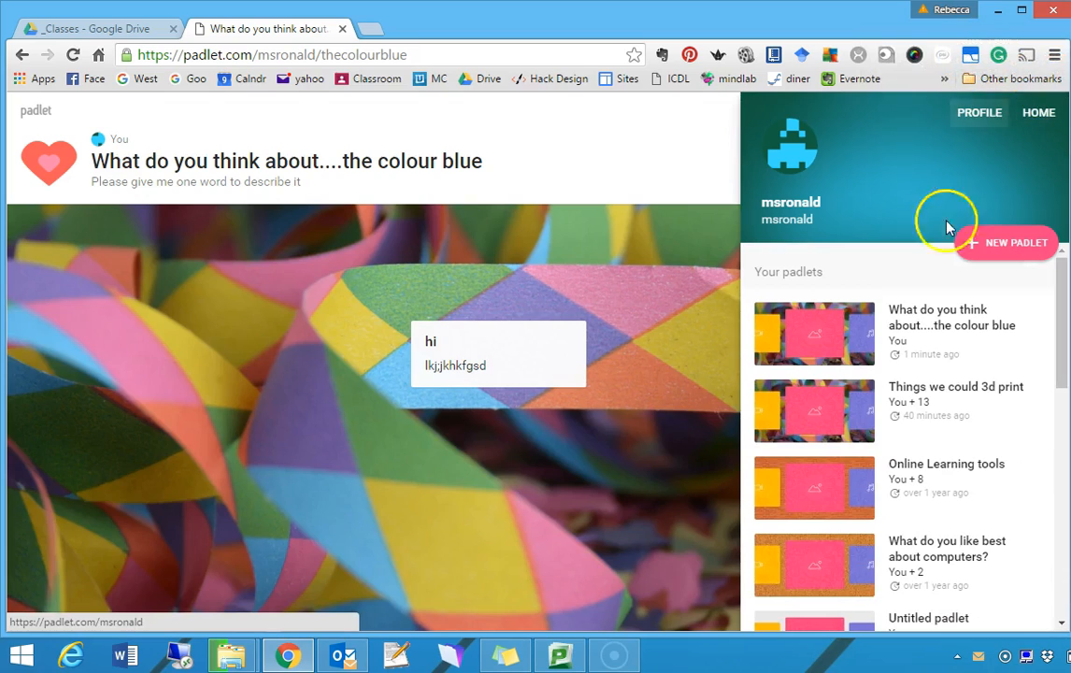
left_click(1023, 237)
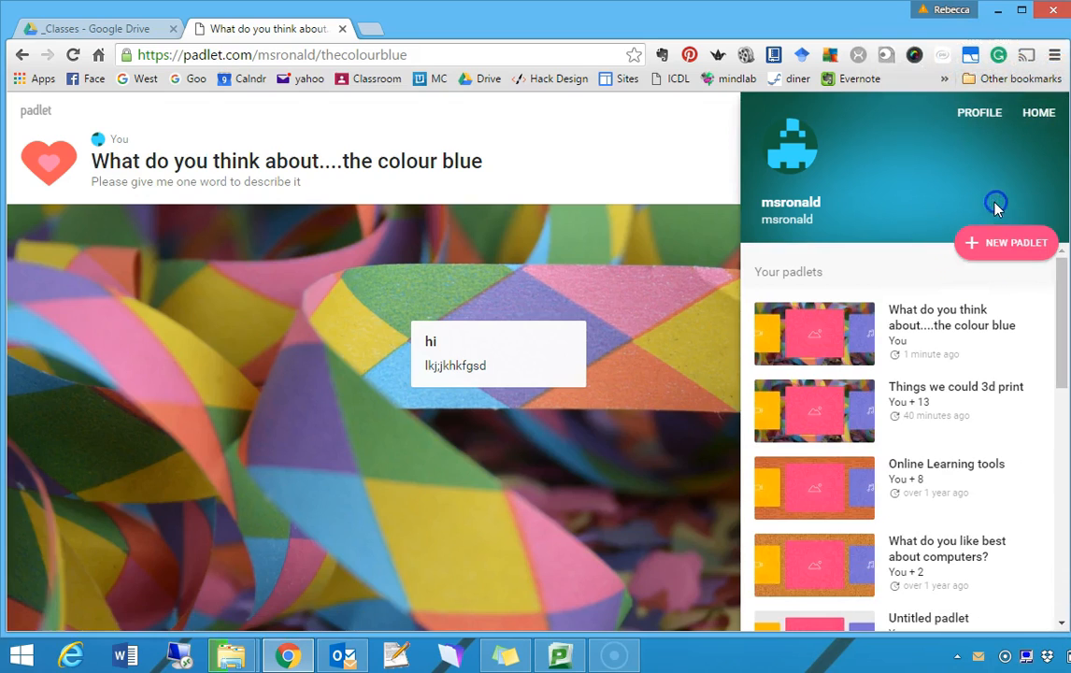
Step: Go back to the dashboard from the account overview and log out of Padlet
left_click(1037, 114)
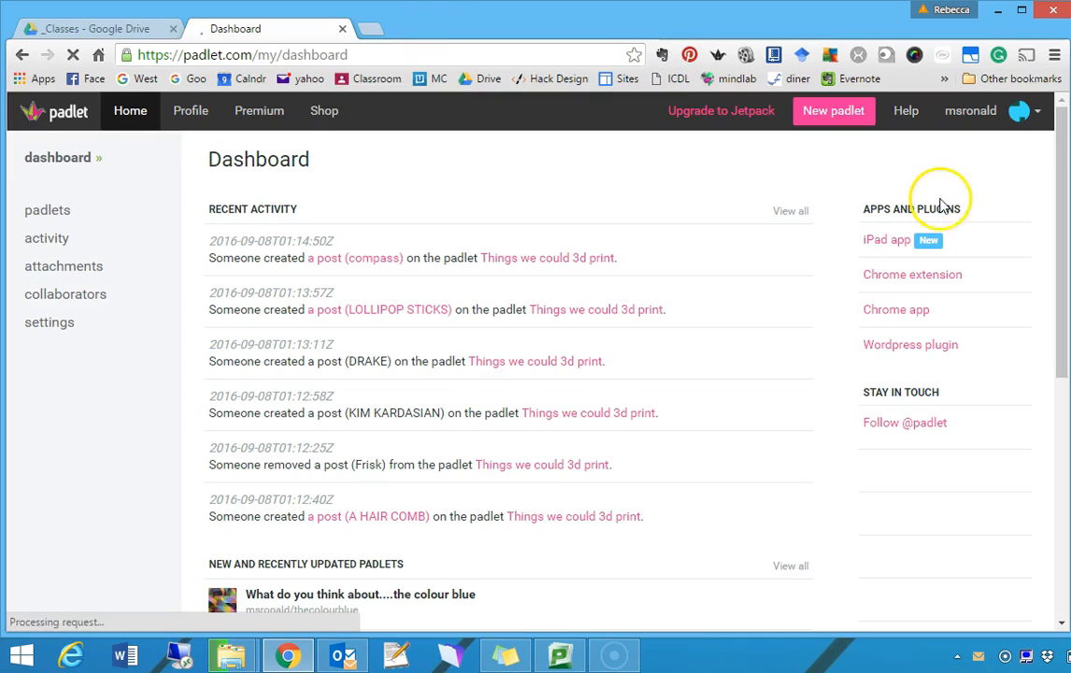
left_click(1035, 116)
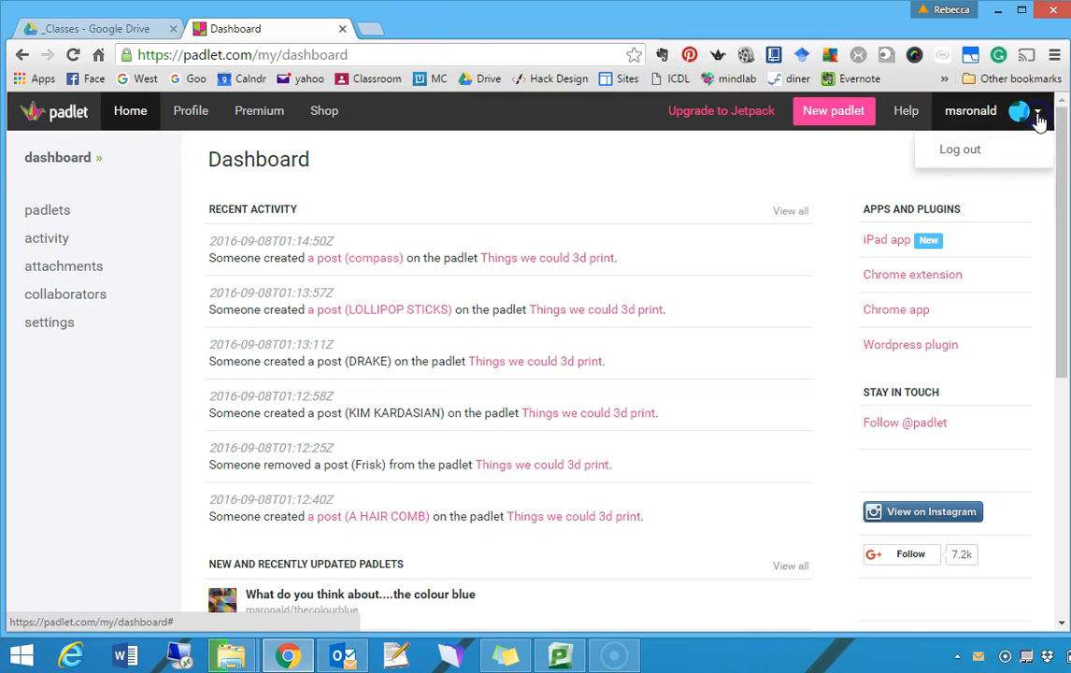
left_click(961, 151)
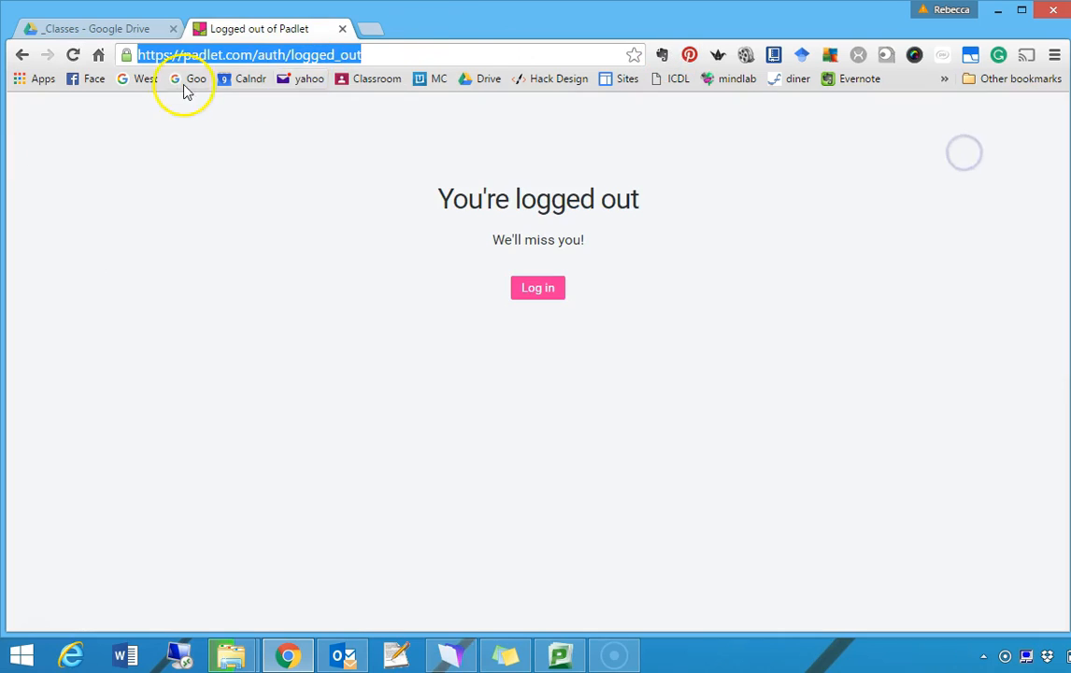
Step: Open the Google homepage and load the copied link to the colour blue padlet as a logged-out visitor
left_click(189, 80)
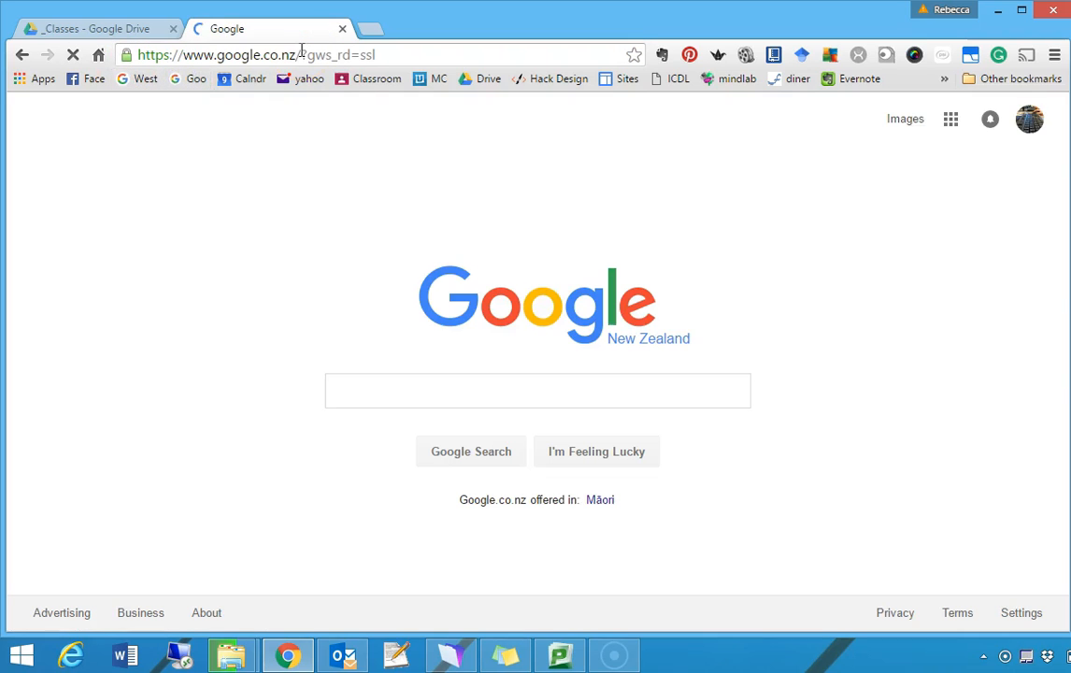
left_click(300, 53)
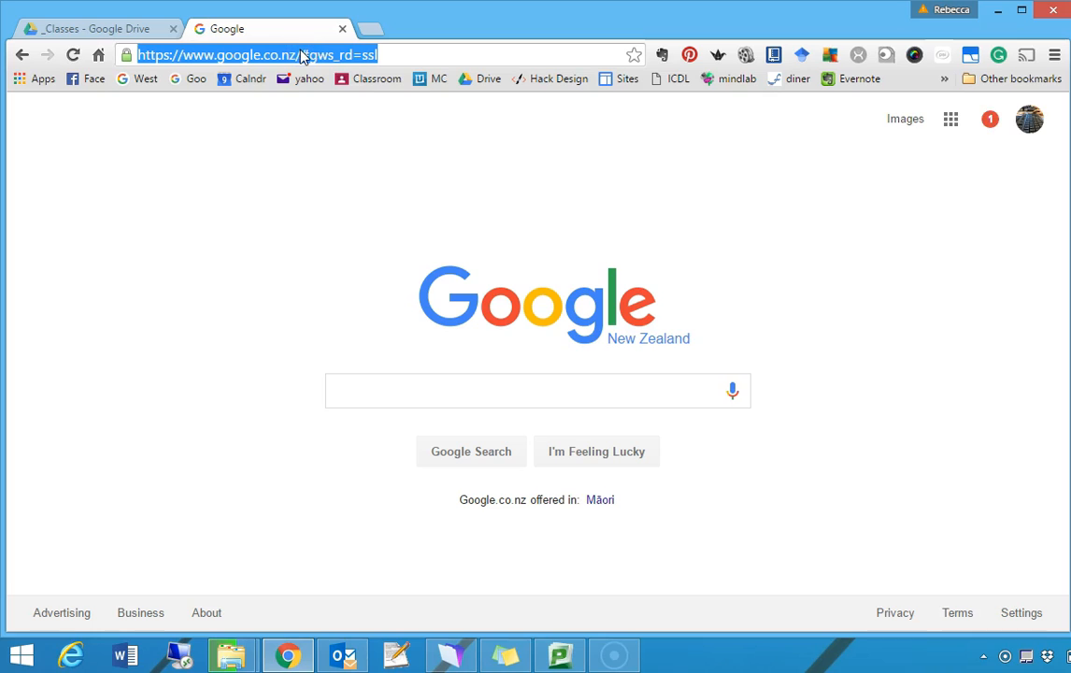
key("ctrl+v")
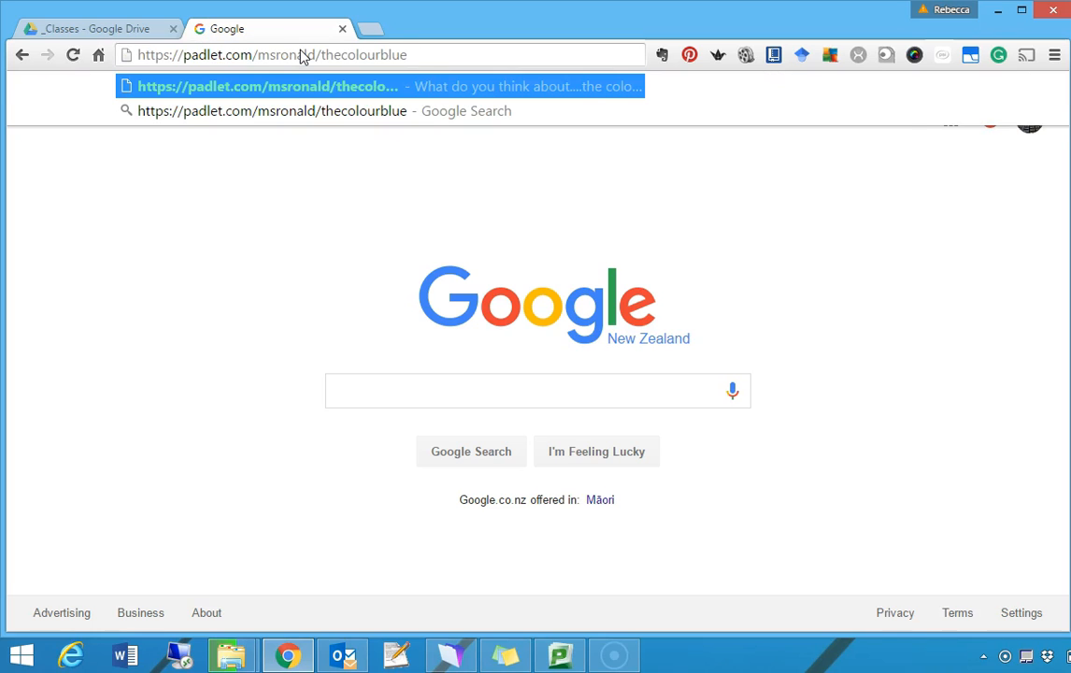
key("Return")
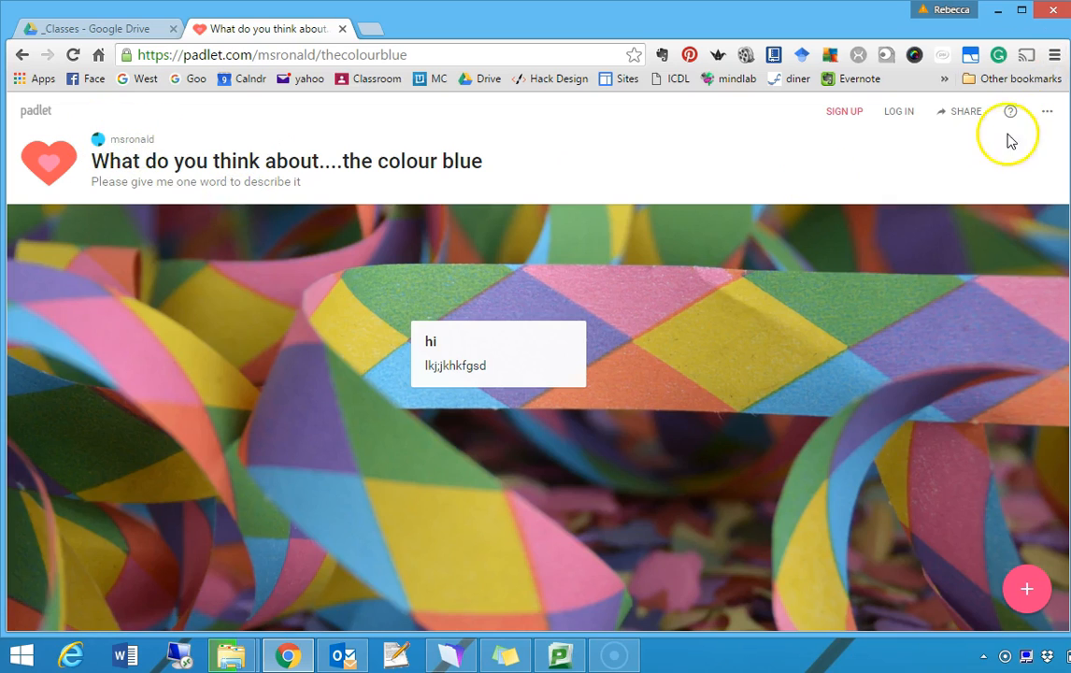
Step: Add a post titled "hi" beside the existing post and attach a photo captured with the webcam
double_click(207, 302)
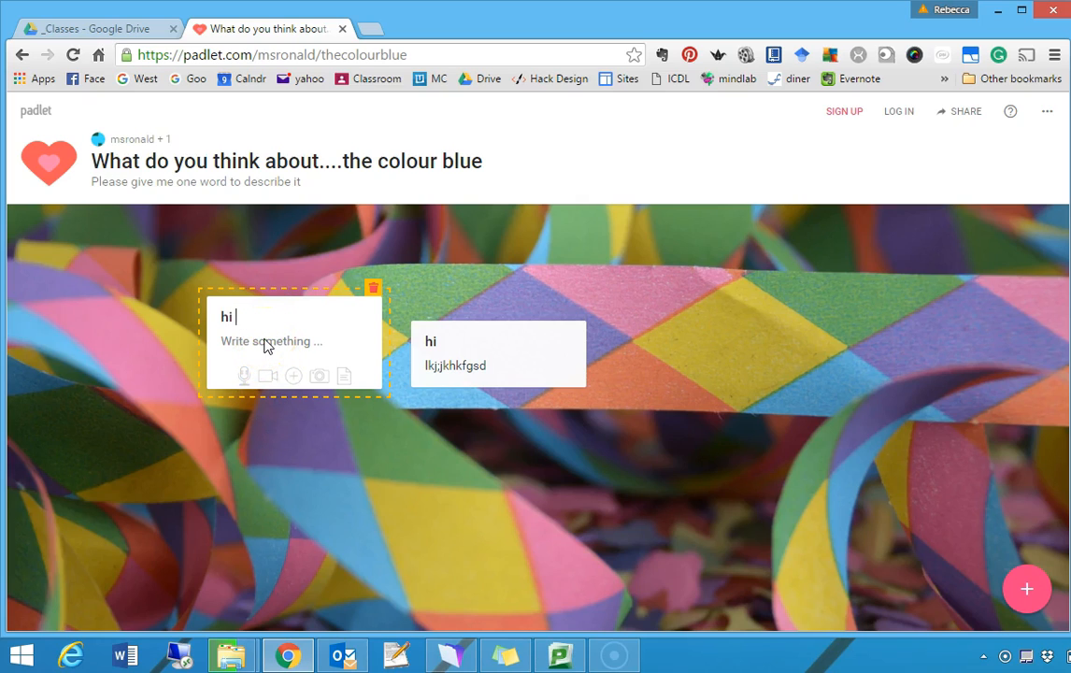
left_click(319, 378)
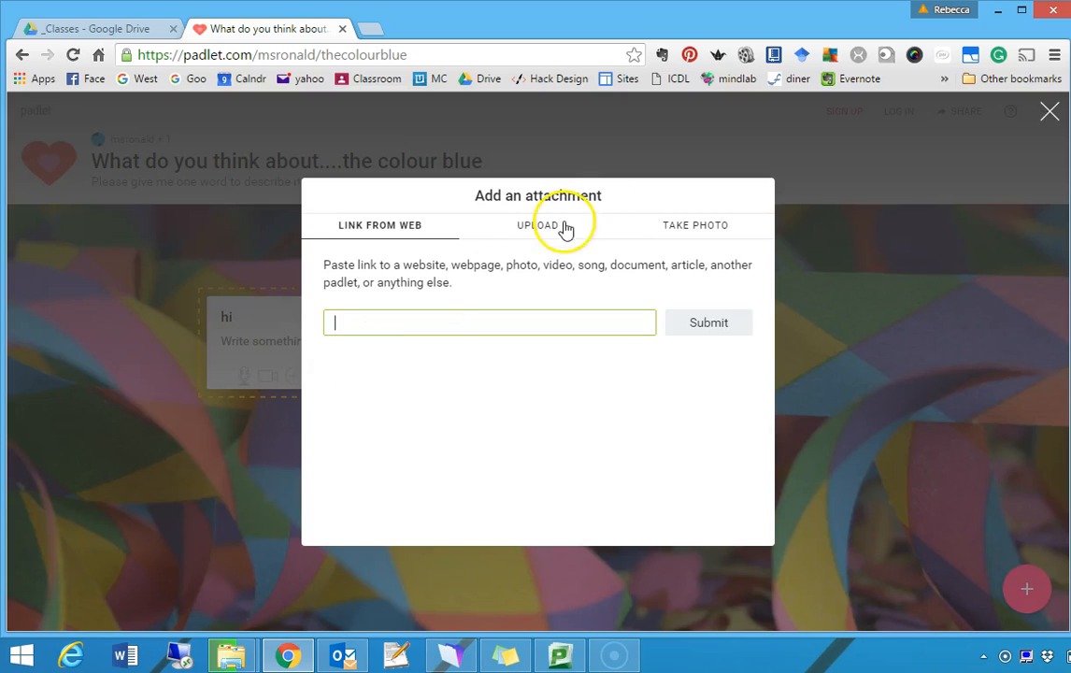
left_click(690, 227)
left_click(309, 146)
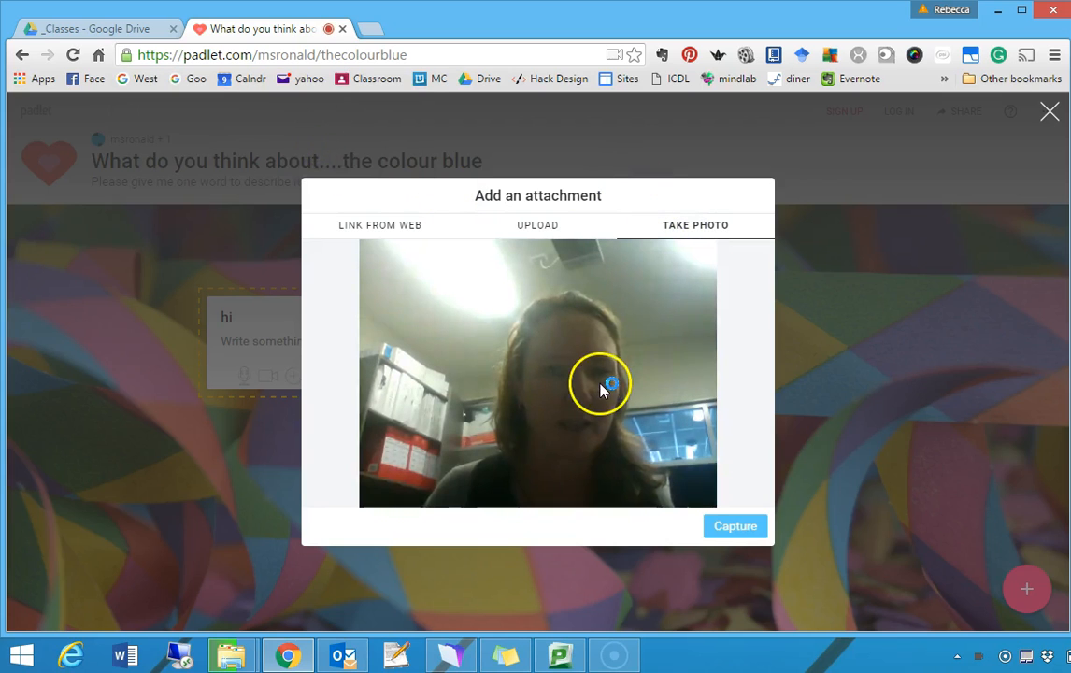
left_click(724, 526)
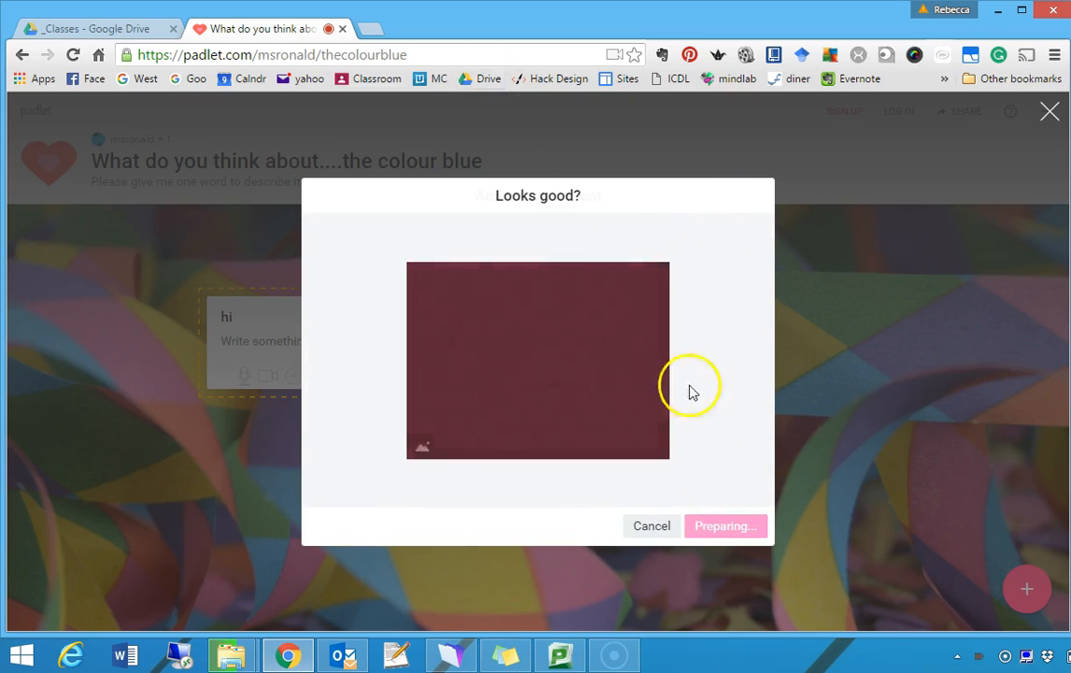
left_click(743, 526)
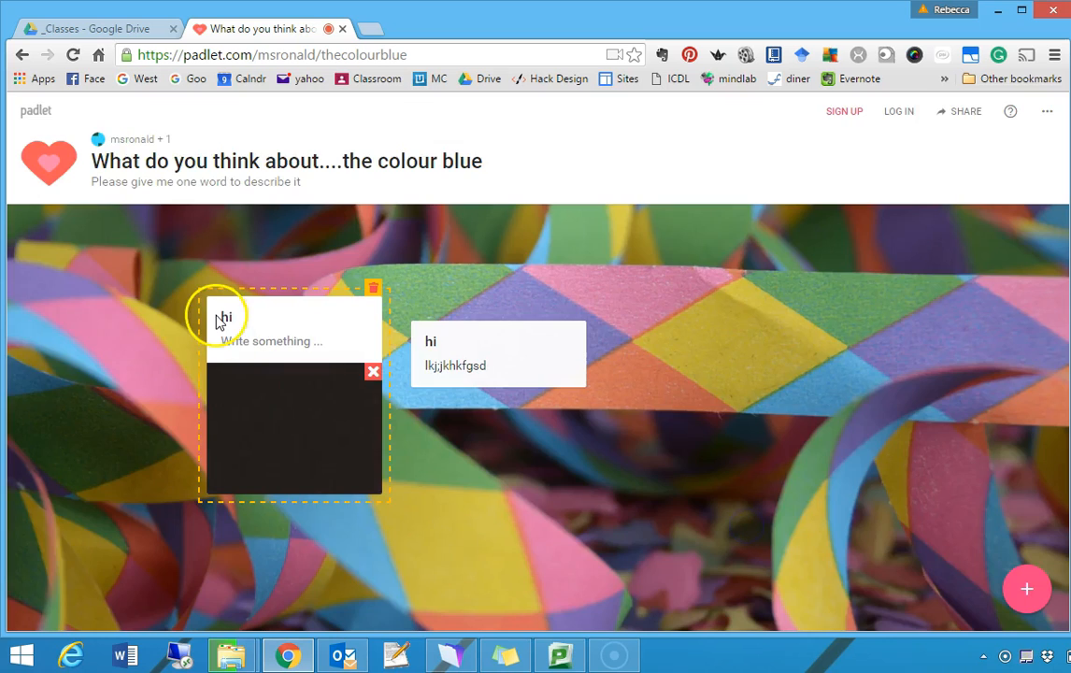
left_click(457, 467)
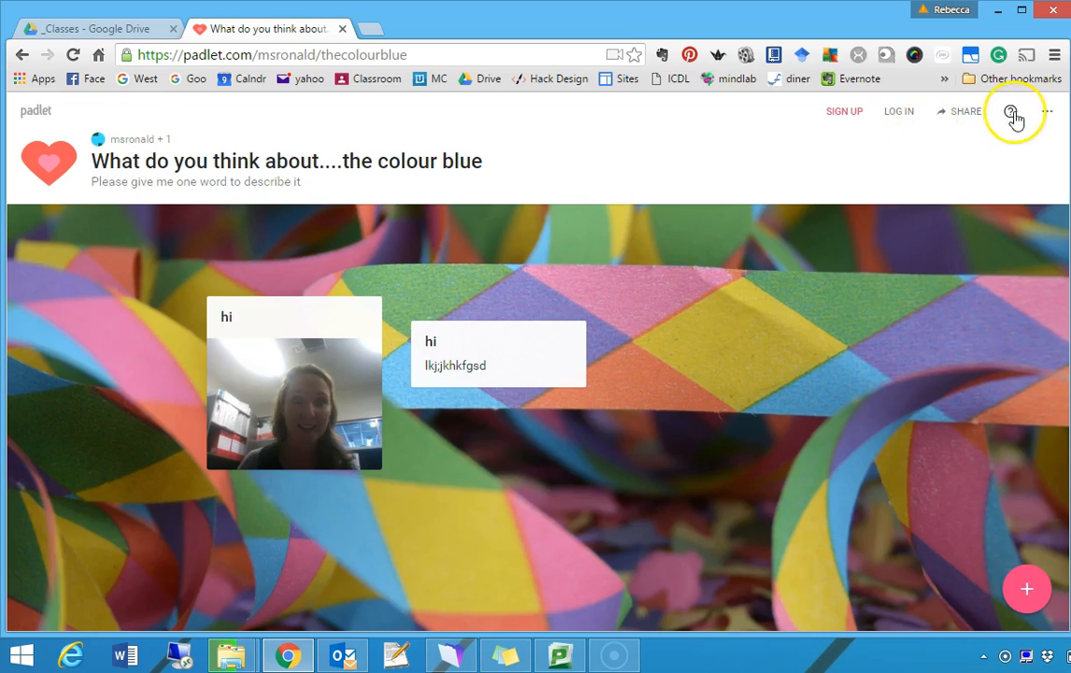
Step: Log back in to Padlet with Google, choosing the school account
left_click(897, 110)
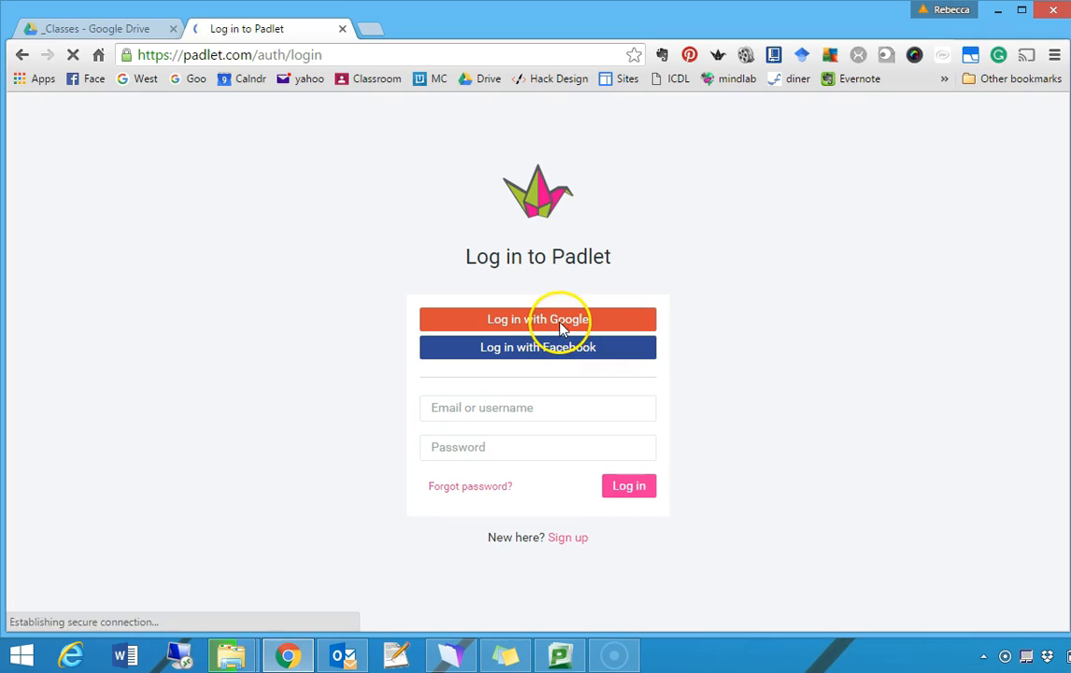
left_click(495, 321)
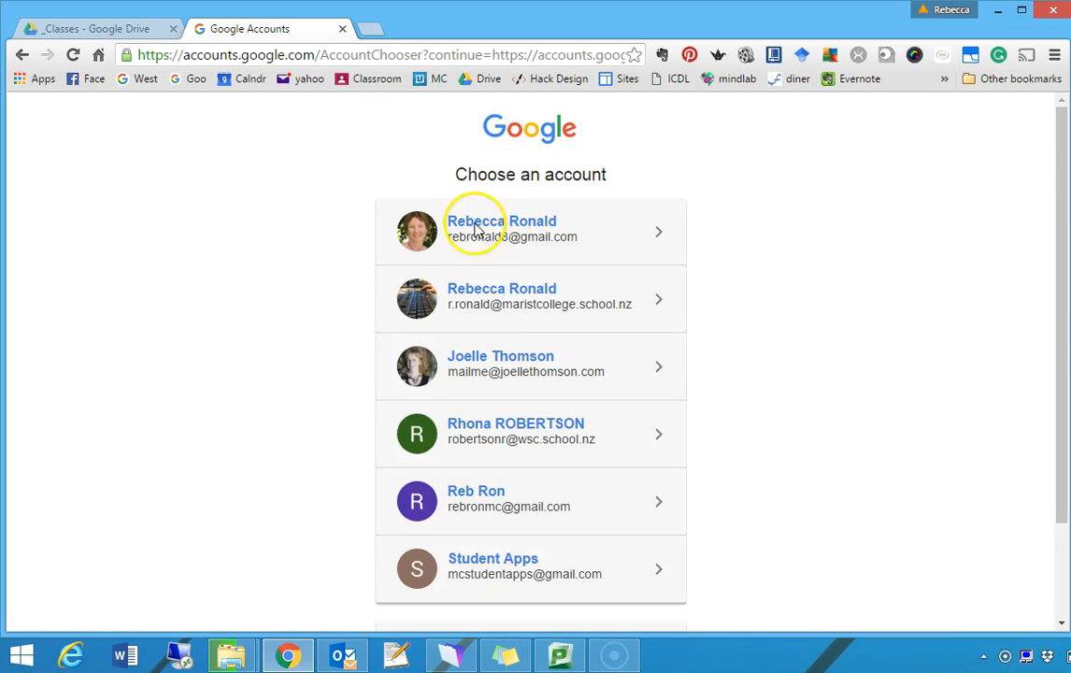
left_click(497, 301)
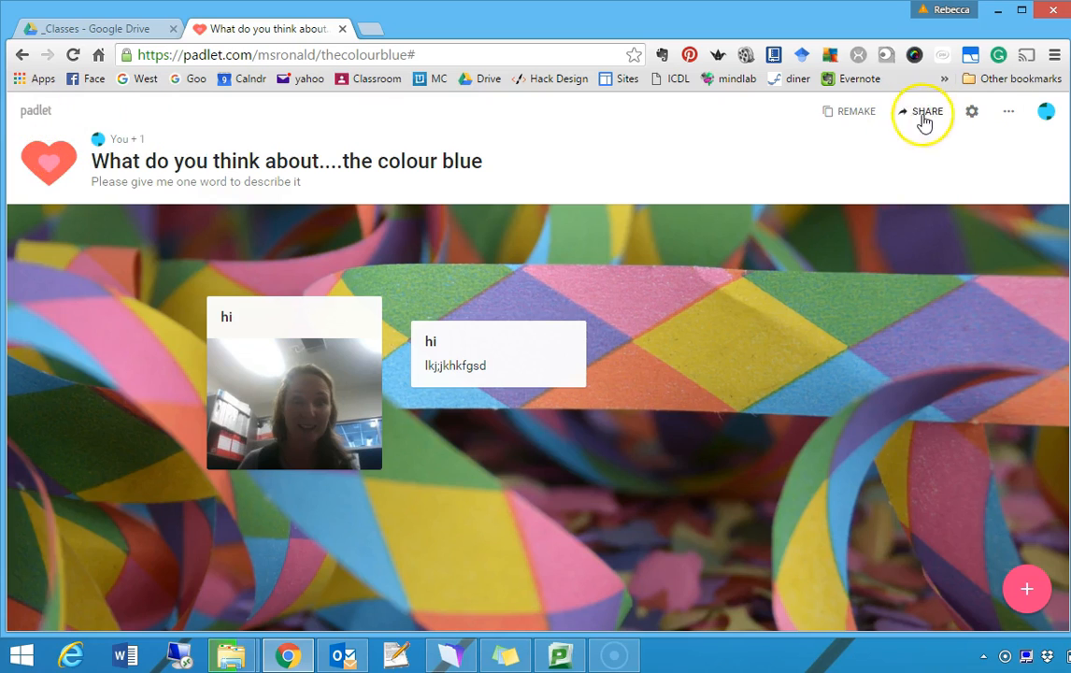
Step: Return to the dashboard and open the "Silly photos" padlet from the recently updated padlets
left_click(1046, 112)
left_click(1042, 114)
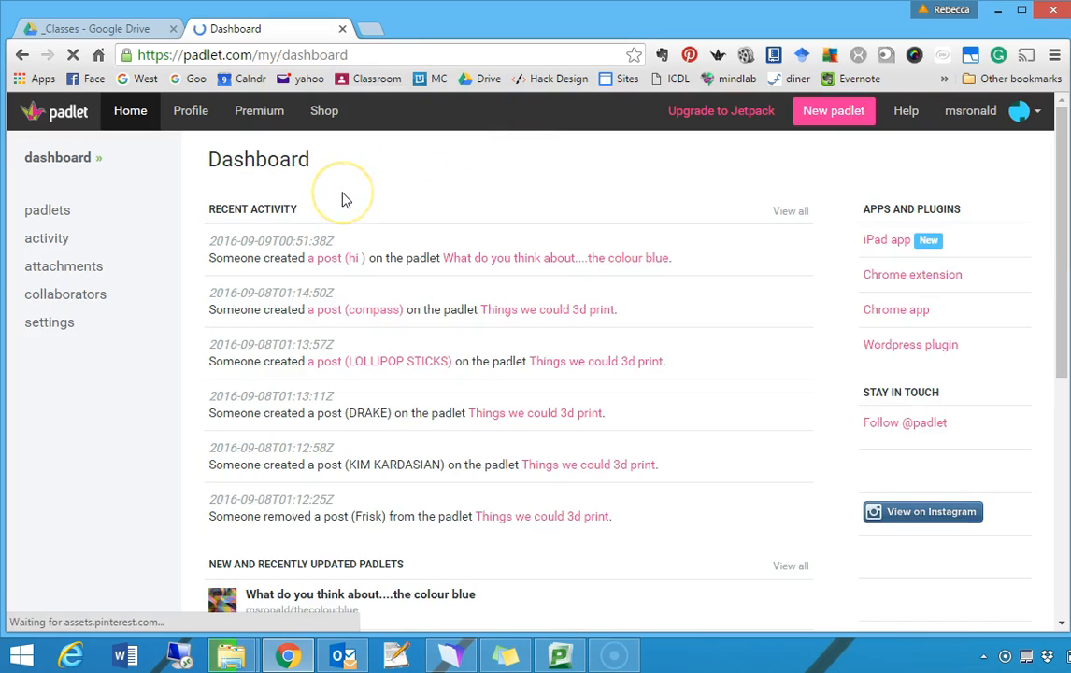
scroll(342, 199, "down", 5)
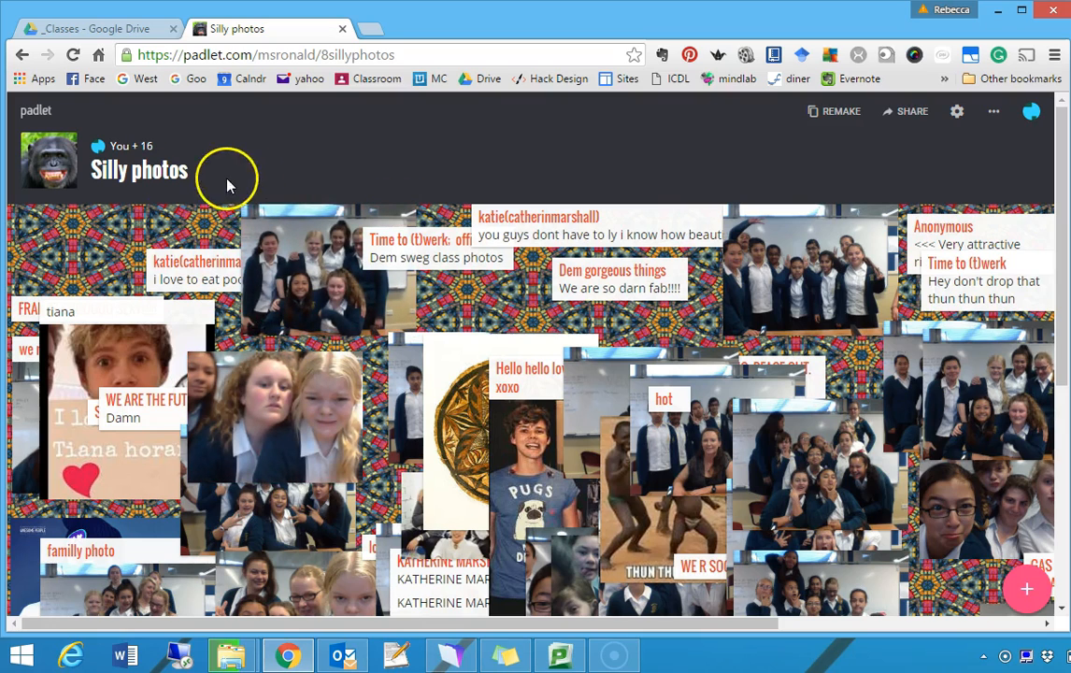
Step: Go back to the dashboard and open the "Things I can print in 3d" padlet
left_click(1031, 114)
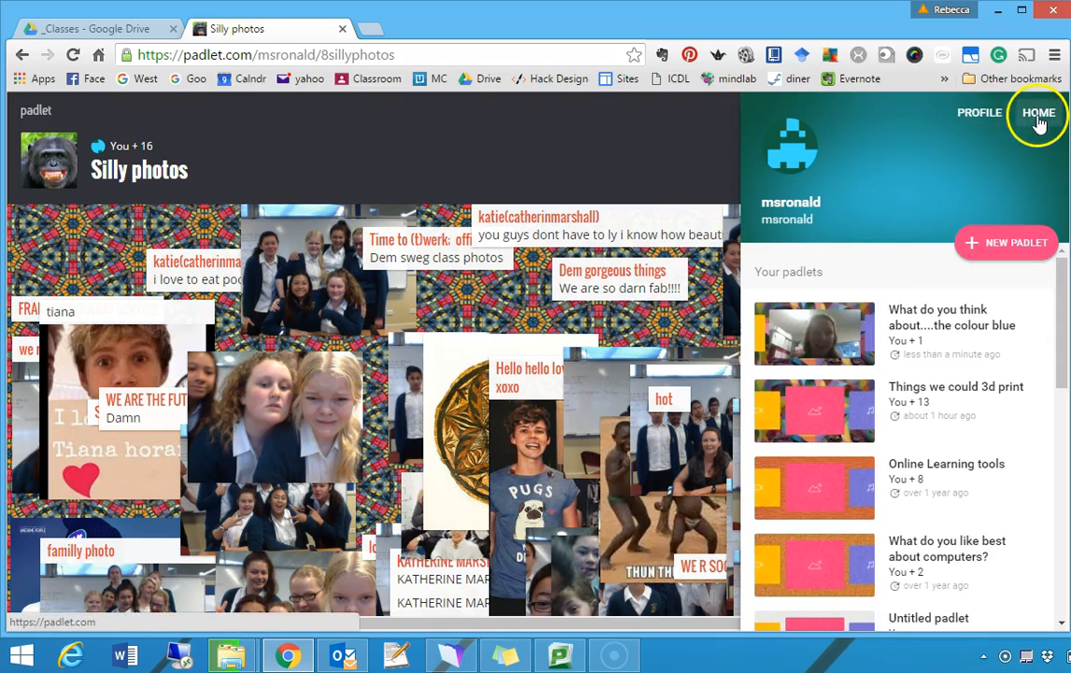
left_click(1038, 120)
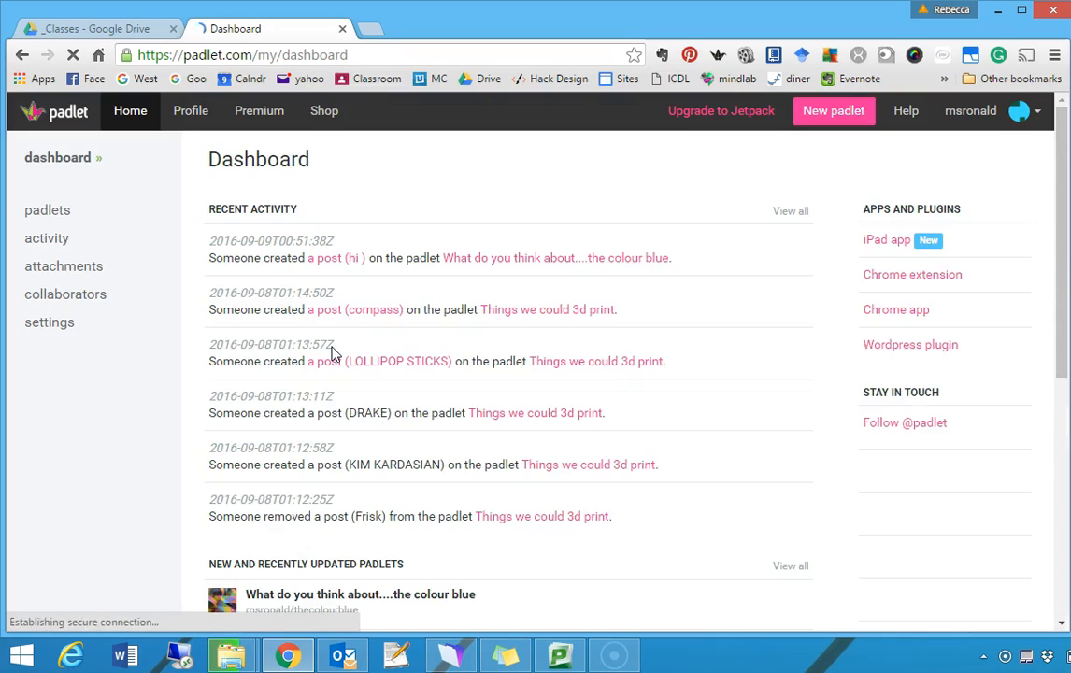
scroll(280, 458, "down", 4)
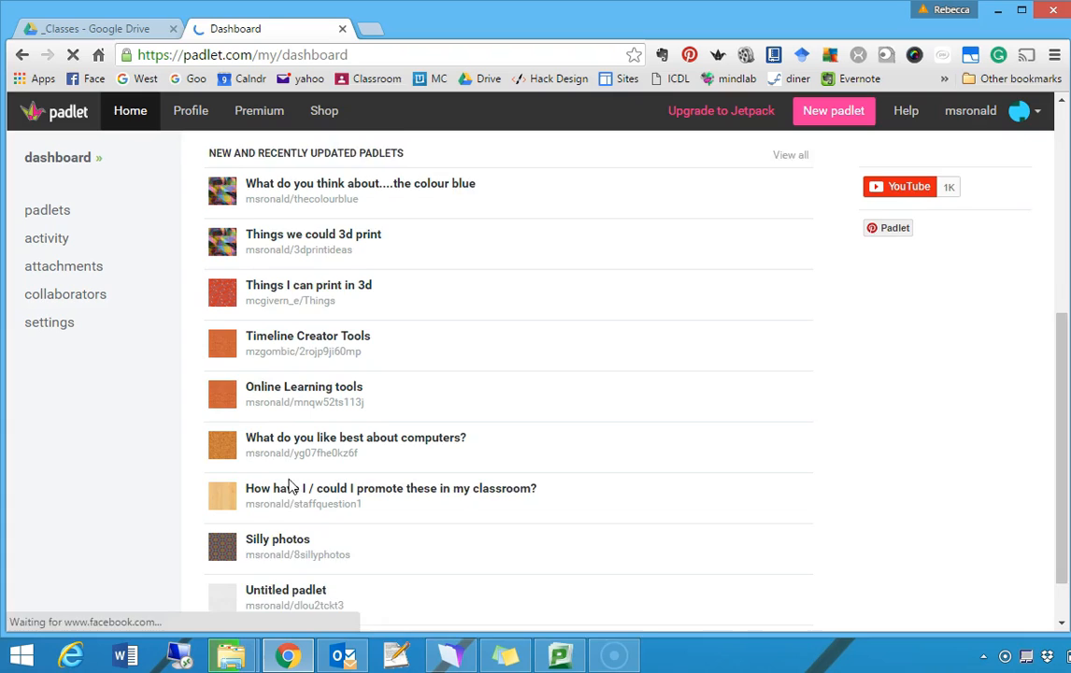
left_click(597, 280)
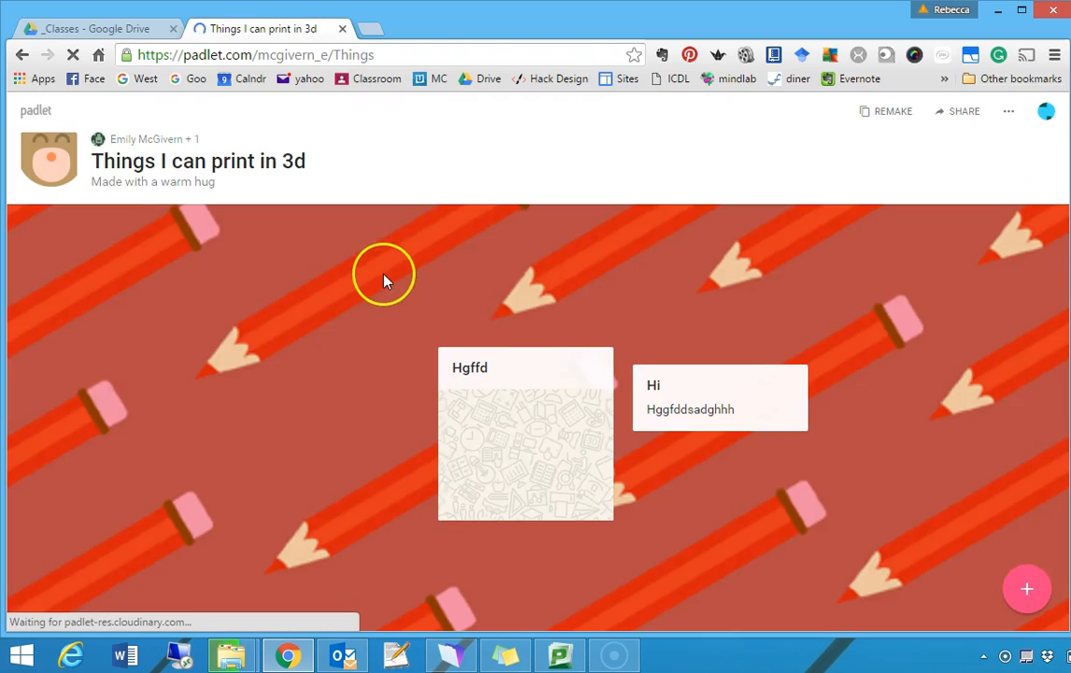
Step: Browse the account's list of padlets and open "Things we could 3d print"
left_click(1044, 112)
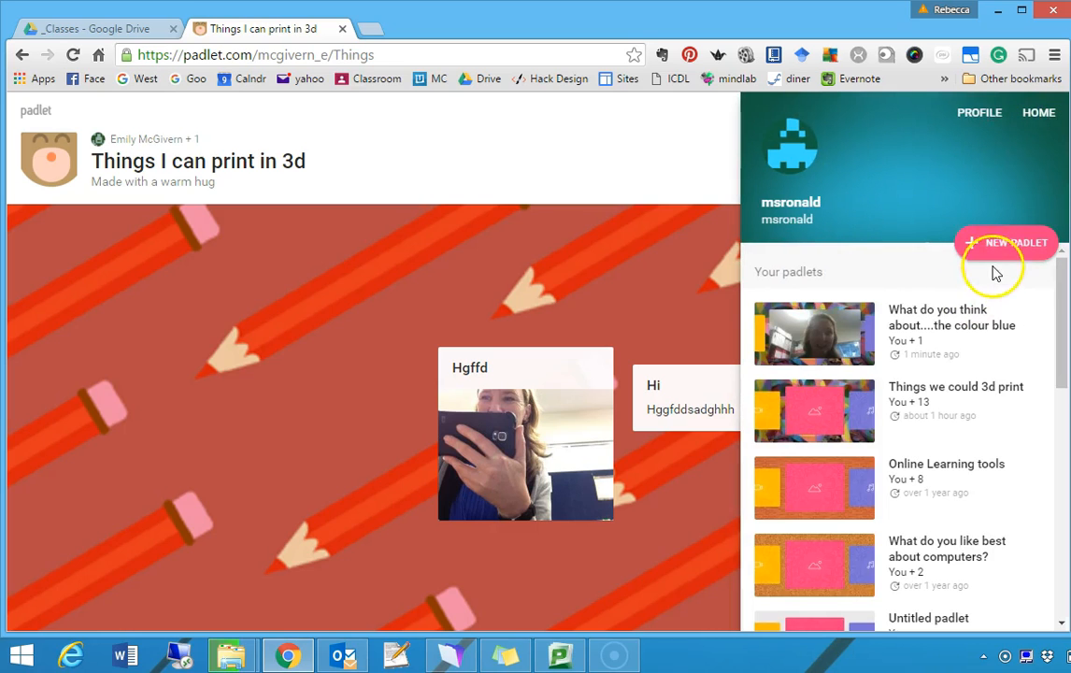
scroll(907, 439, "down", 5)
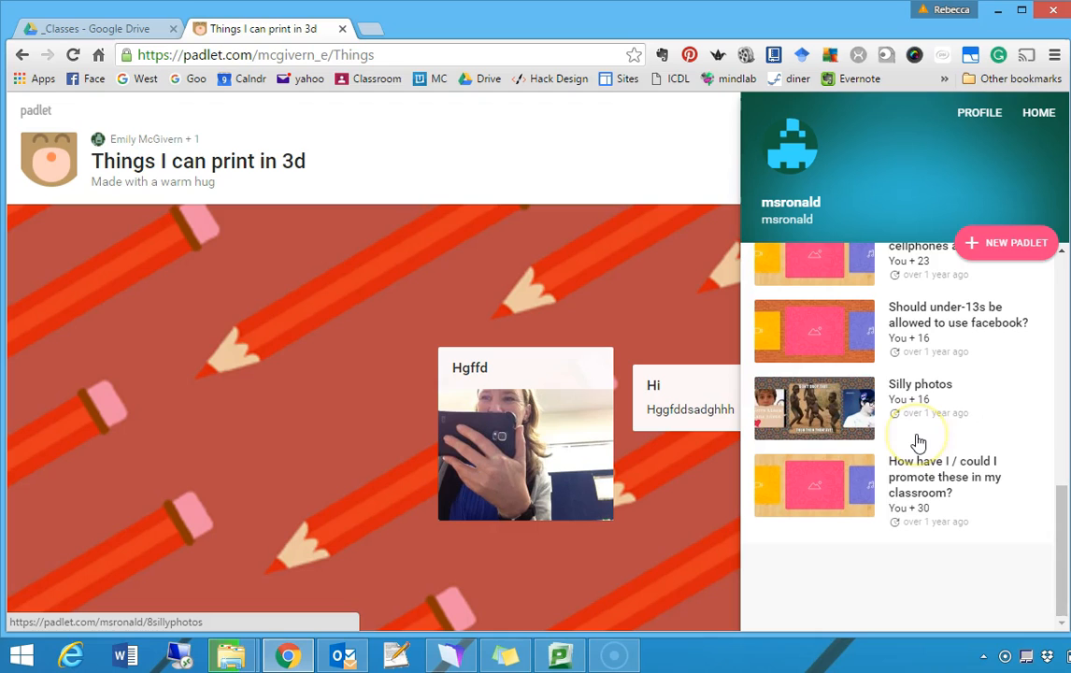
scroll(917, 441, "up", 2)
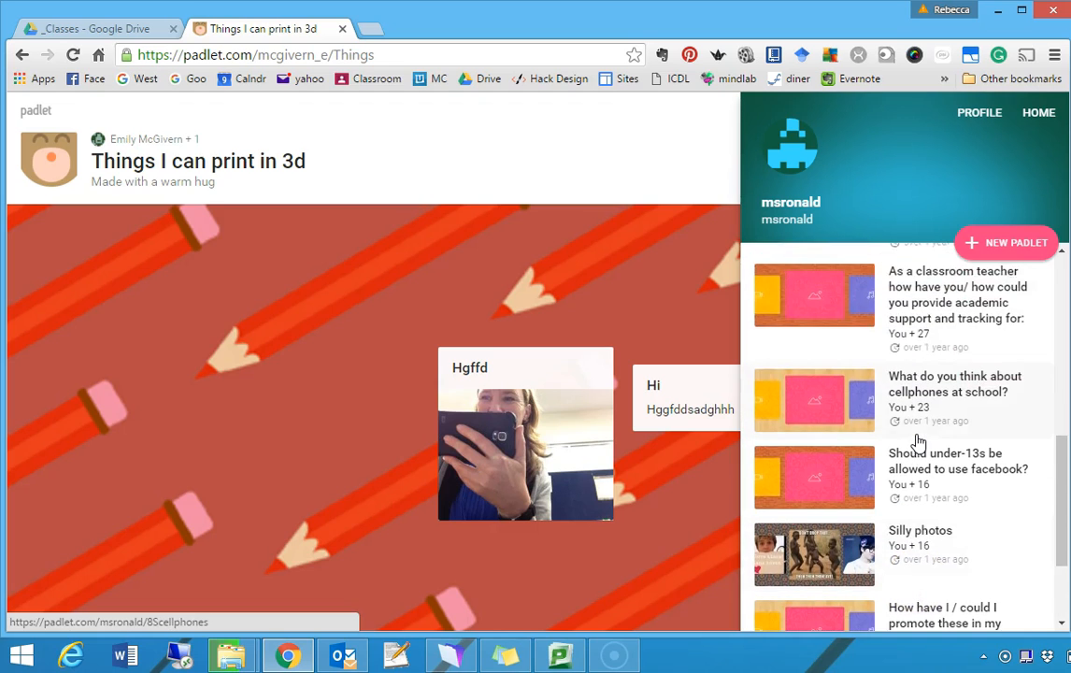
scroll(919, 438, "down", 2)
scroll(920, 438, "up", 6)
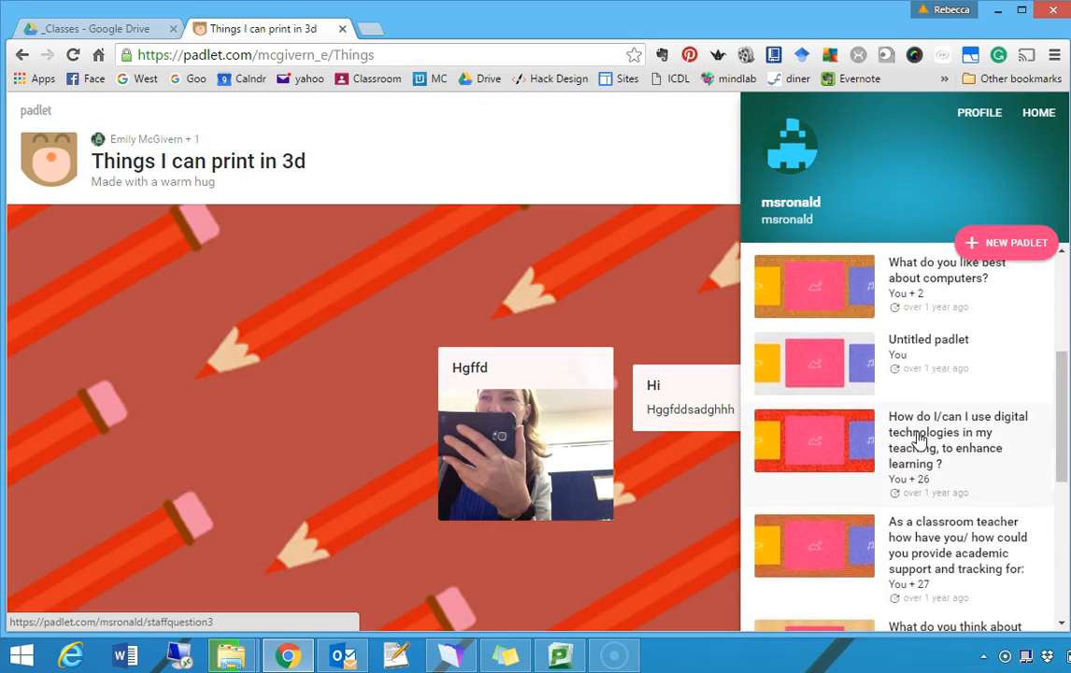
scroll(919, 438, "up", 1)
left_click(933, 510)
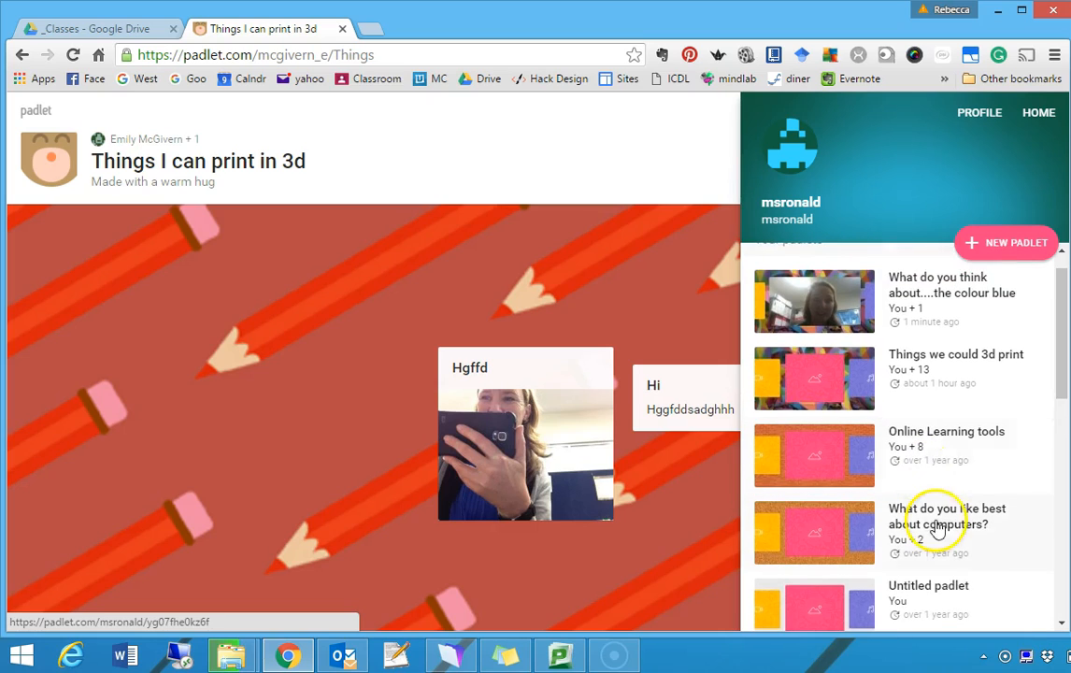
left_click(950, 364)
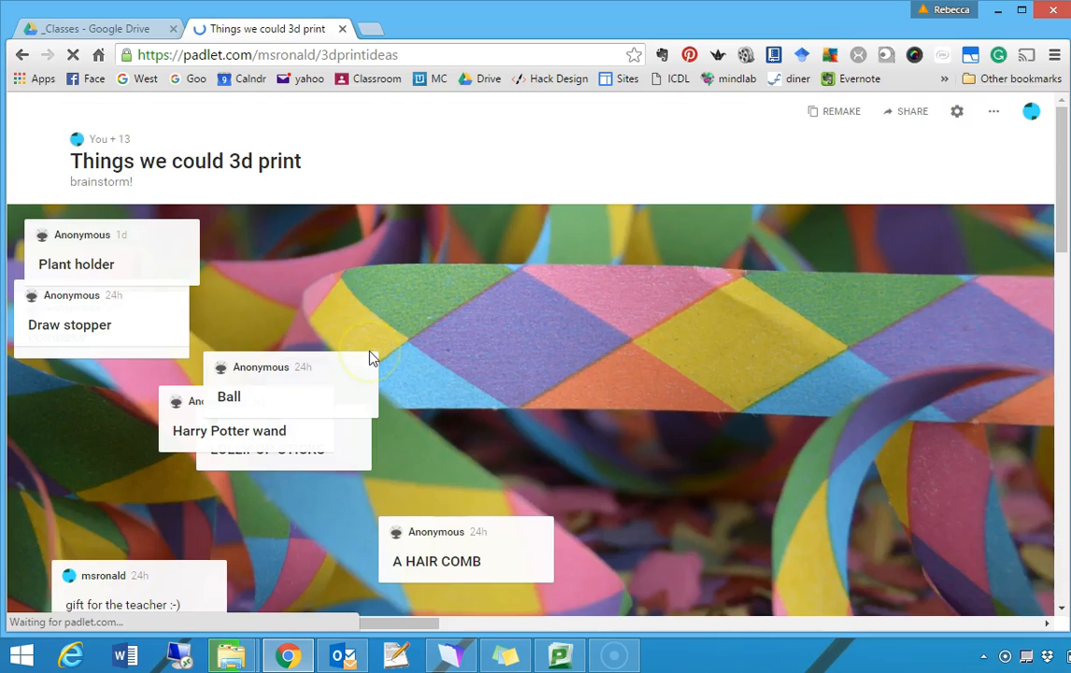
Step: Look through the brainstormed posts on the "Things we could 3d print" padlet
left_click(548, 377)
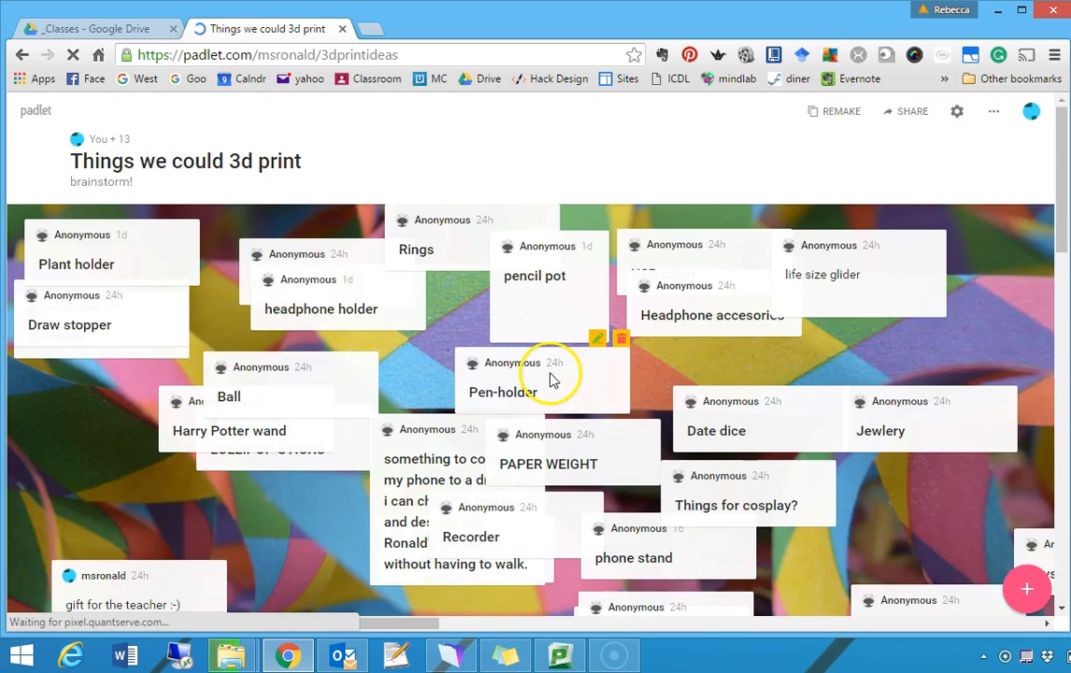
scroll(551, 378, "down", 4)
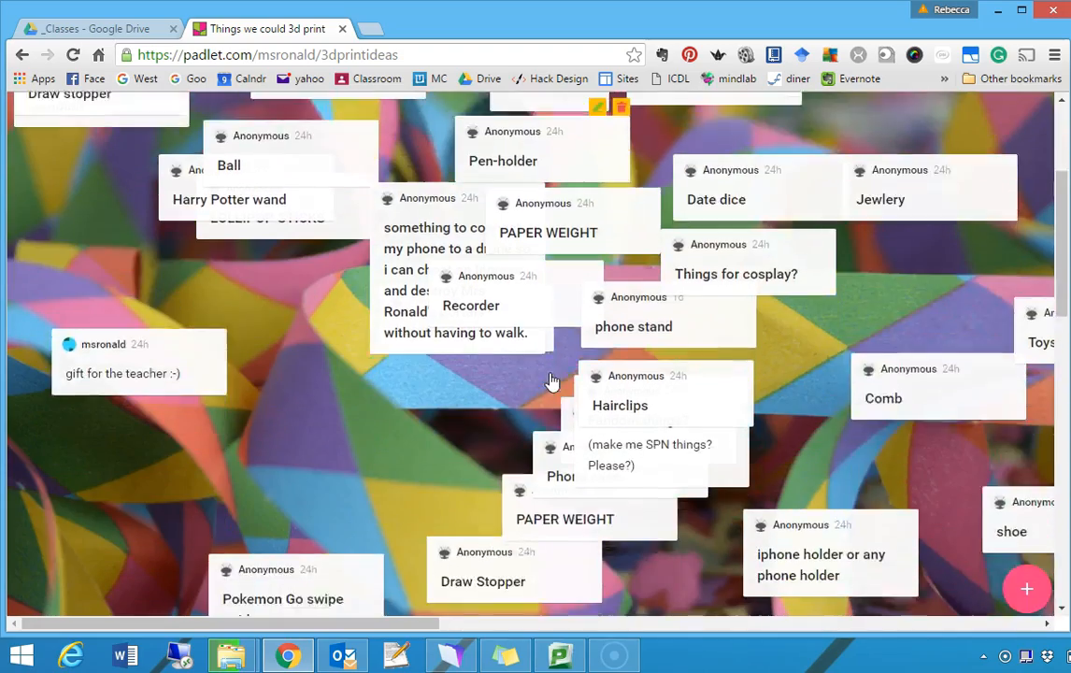
scroll(551, 382, "down", 5)
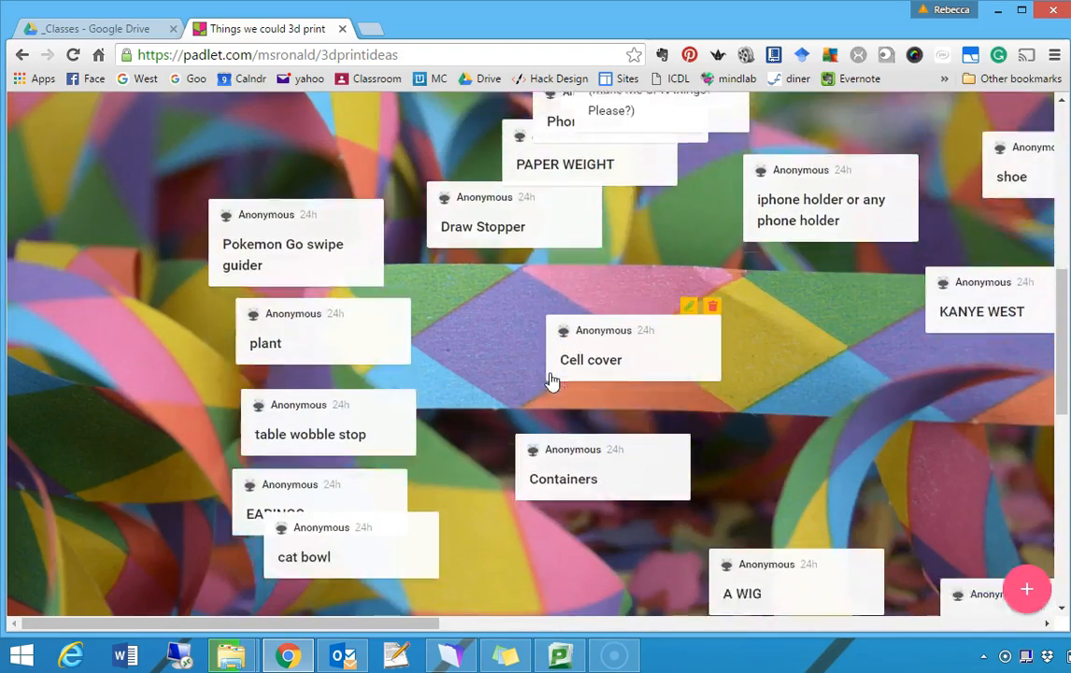
scroll(551, 381, "up", 10)
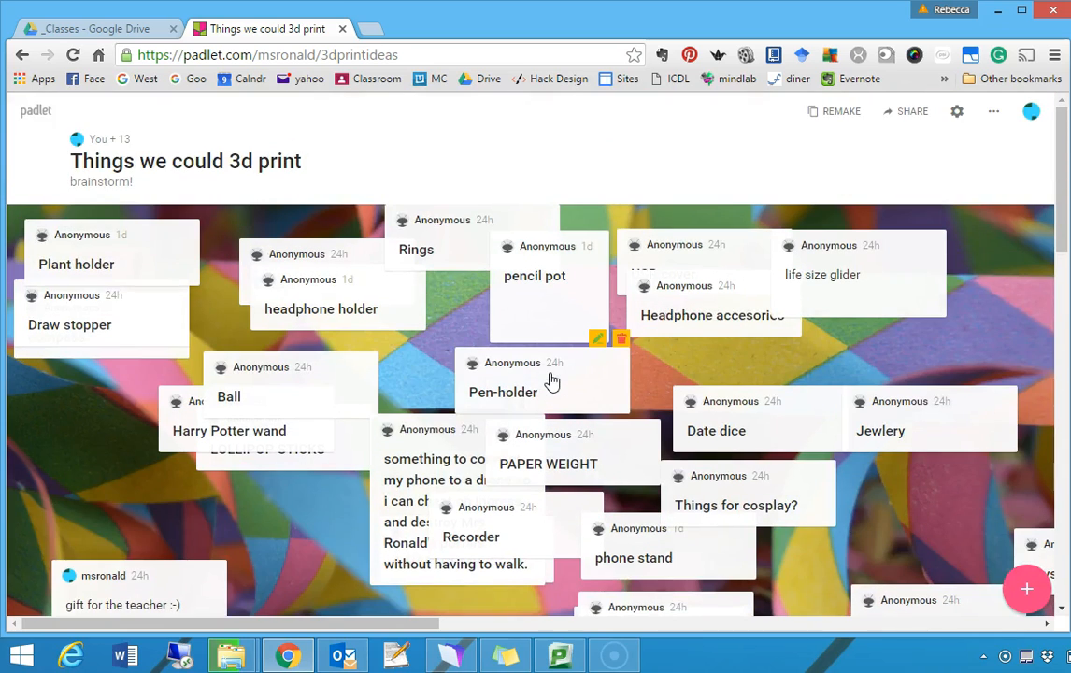
left_click(471, 333)
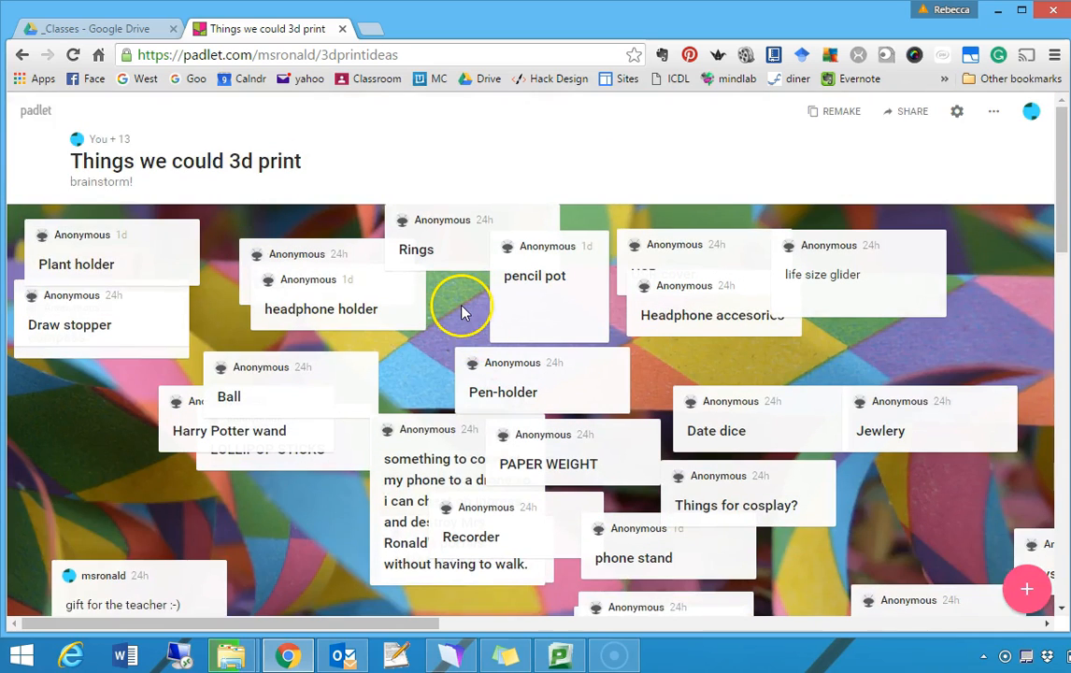